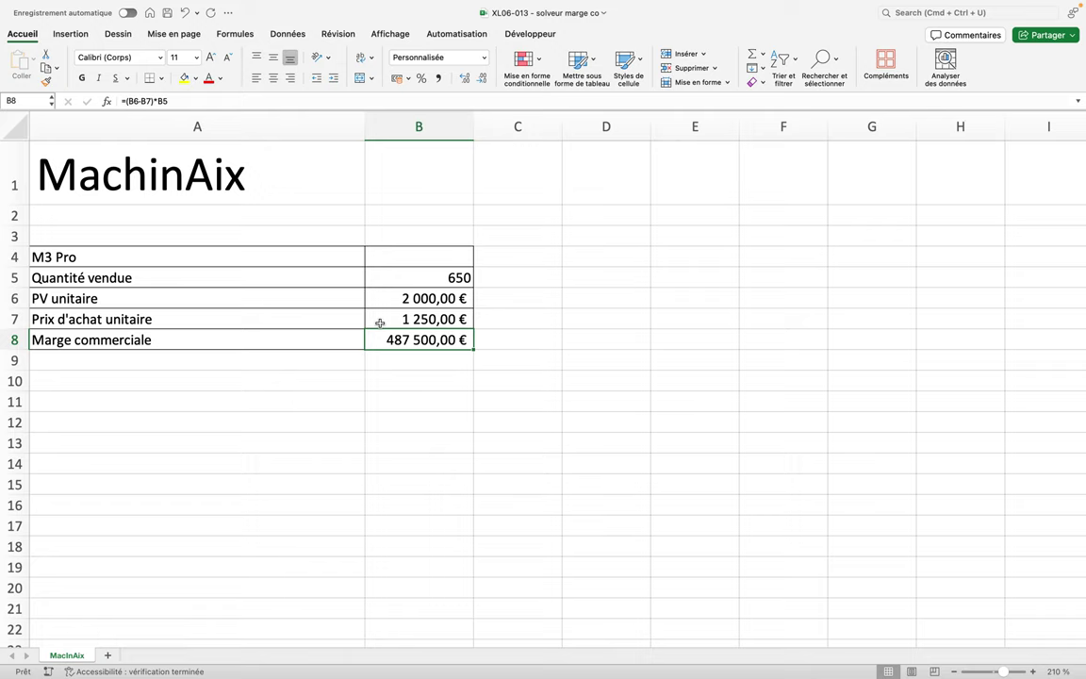
Review the margin formula in B8 without changing it, then start Goal Seek (Valeur cible)
double_click(386, 337)
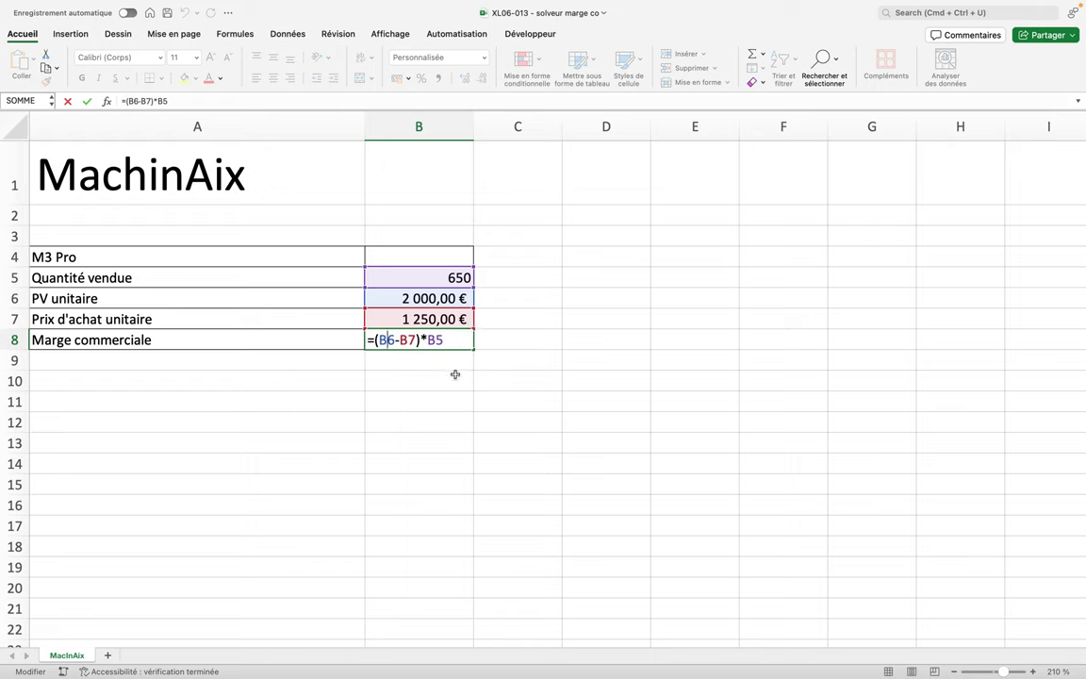
key("Return")
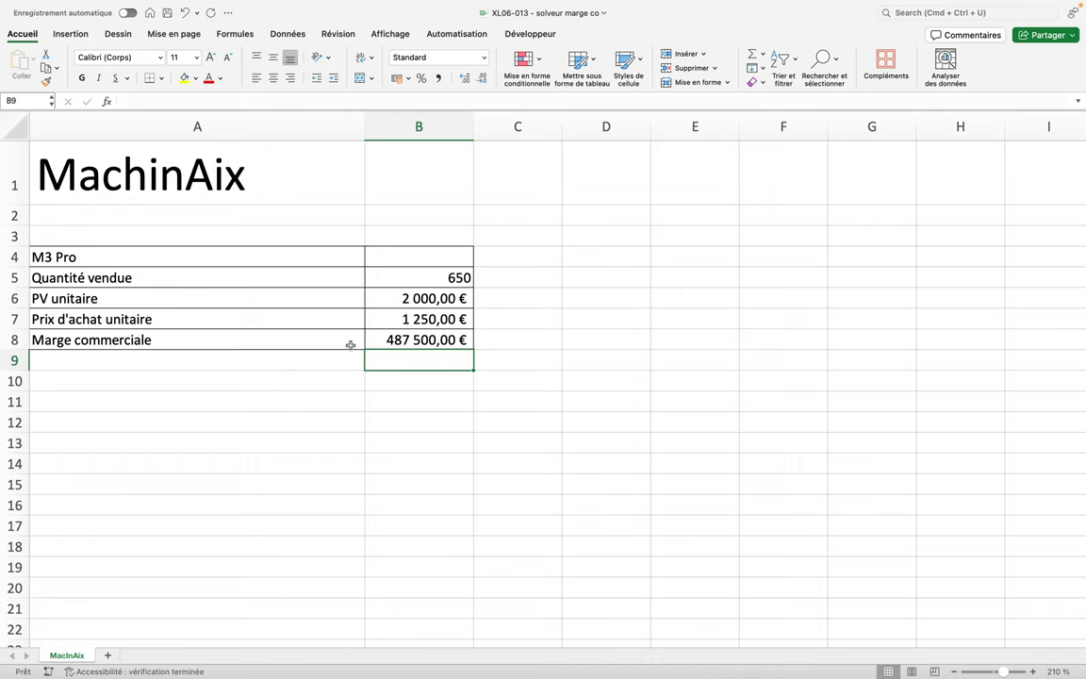
left_click(283, 36)
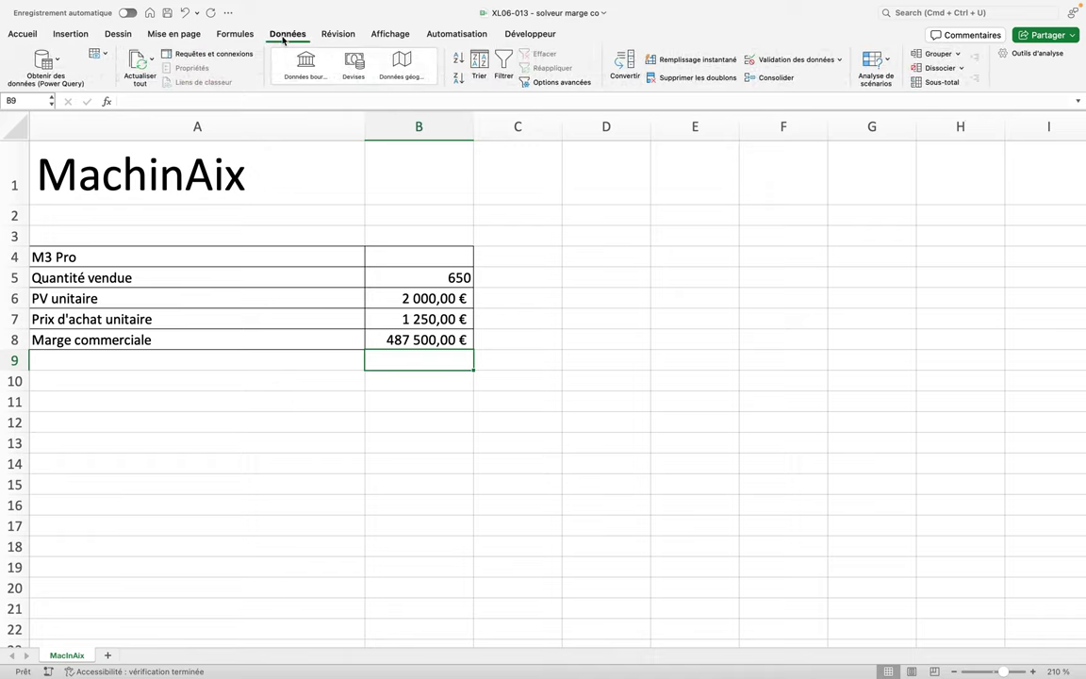
left_click(875, 64)
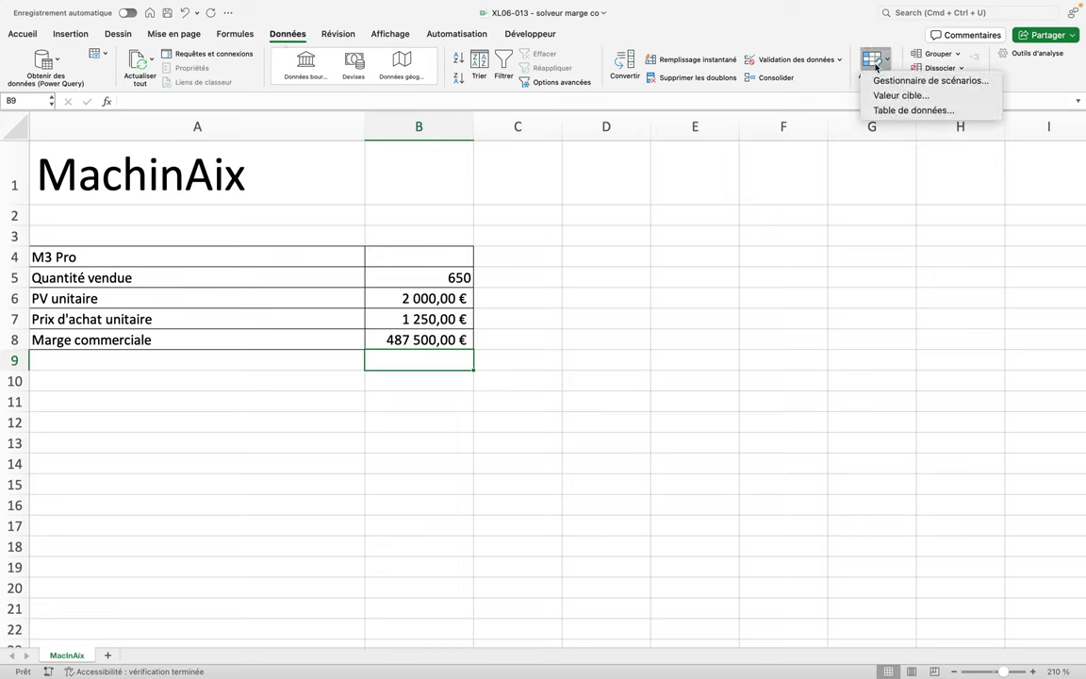
left_click(895, 96)
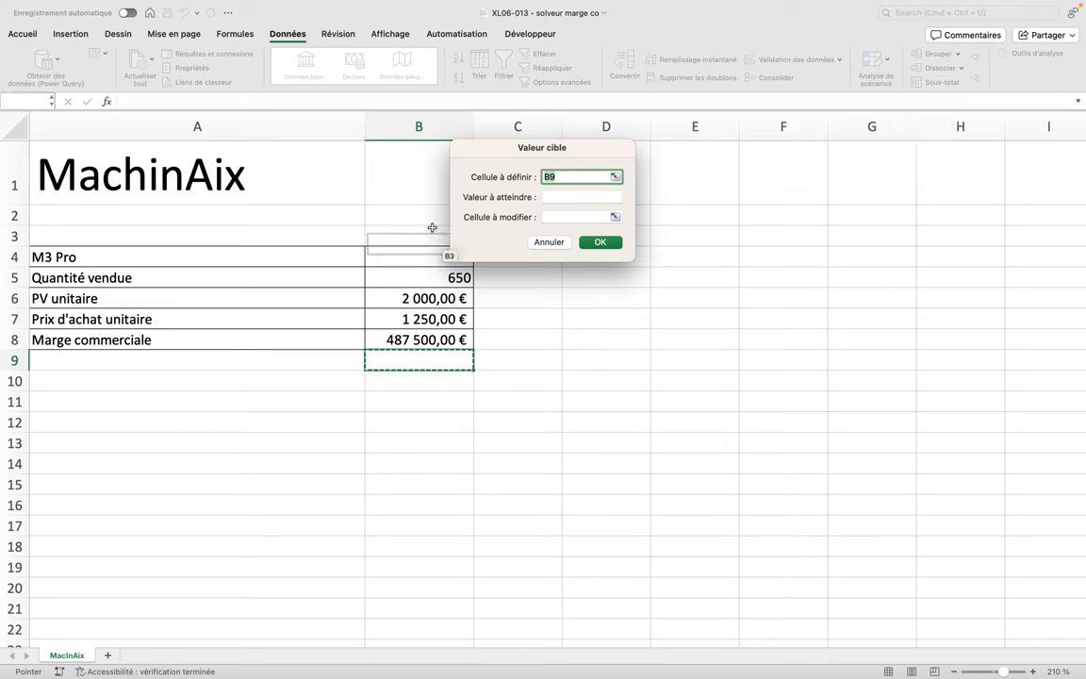
Goal-seek B8 to 600000 by changing the quantity in B5
left_click(429, 340)
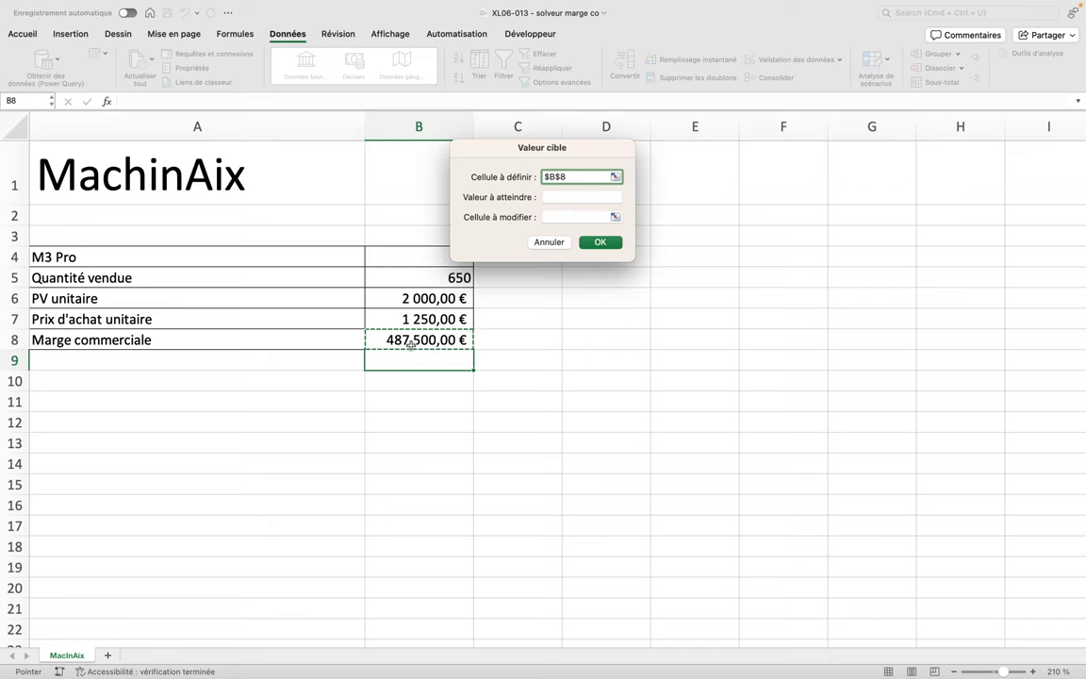
left_click(558, 196)
type("60000")
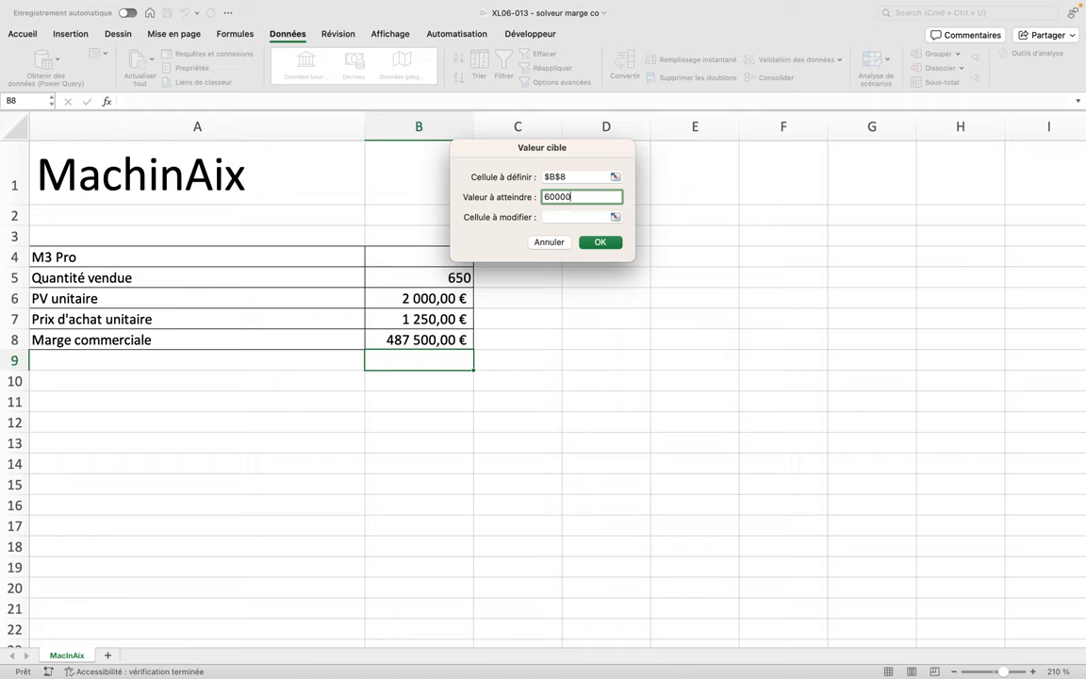
type("0")
left_click(546, 217)
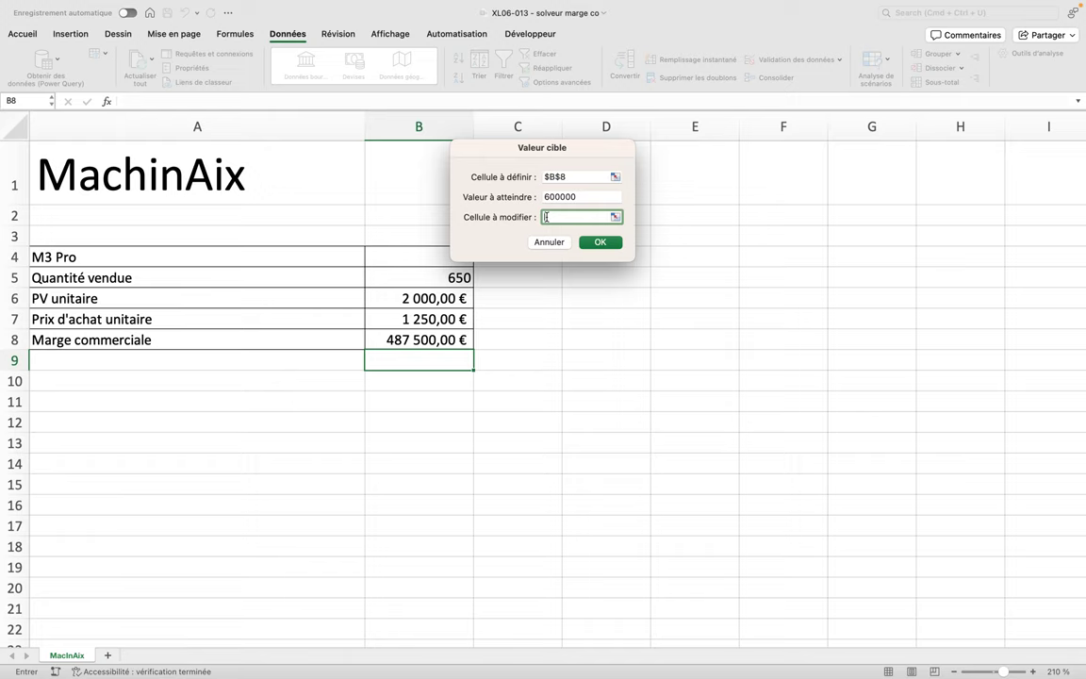
left_click(424, 273)
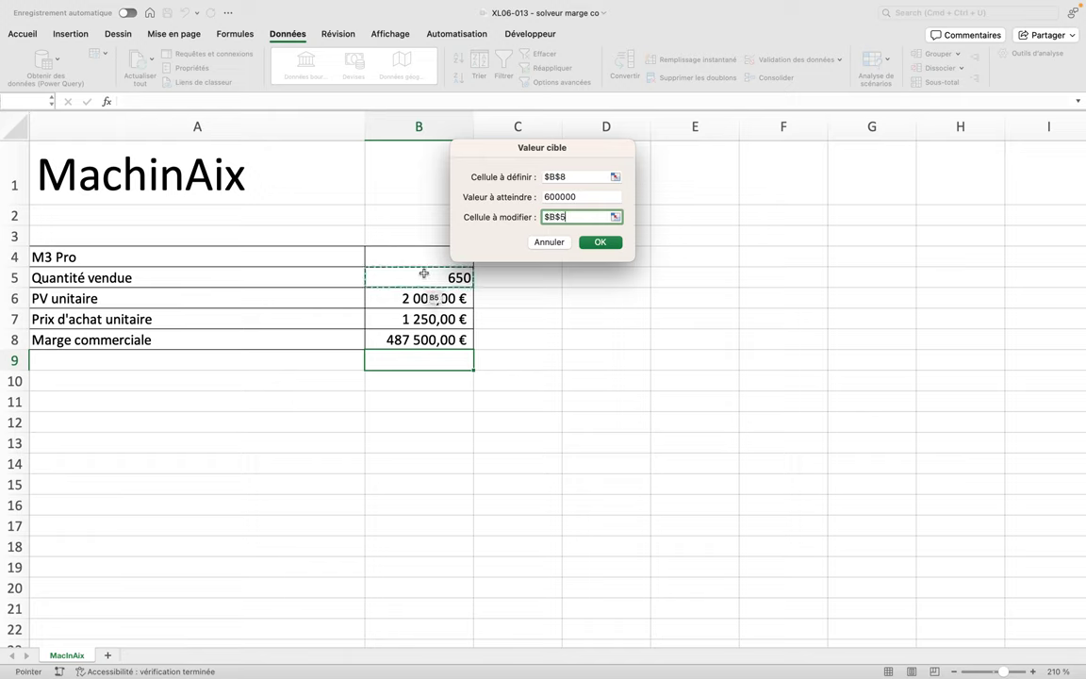
left_click(594, 244)
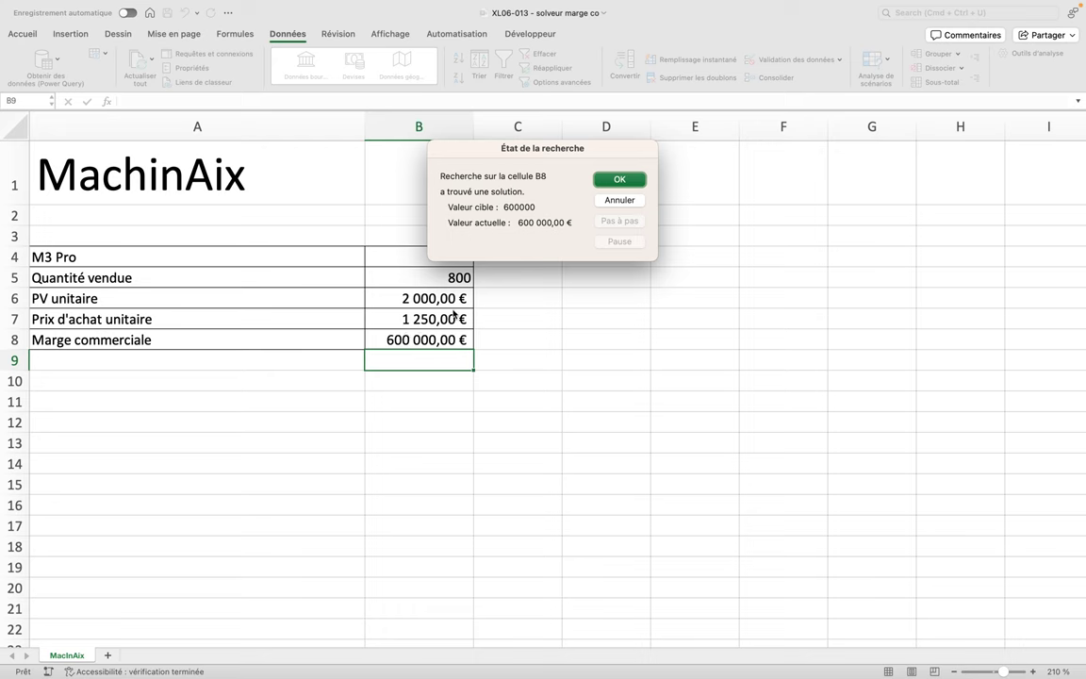
Reject the goal-seek result, restoring quantity 650 and margin 487 500,00 €
left_click(610, 204)
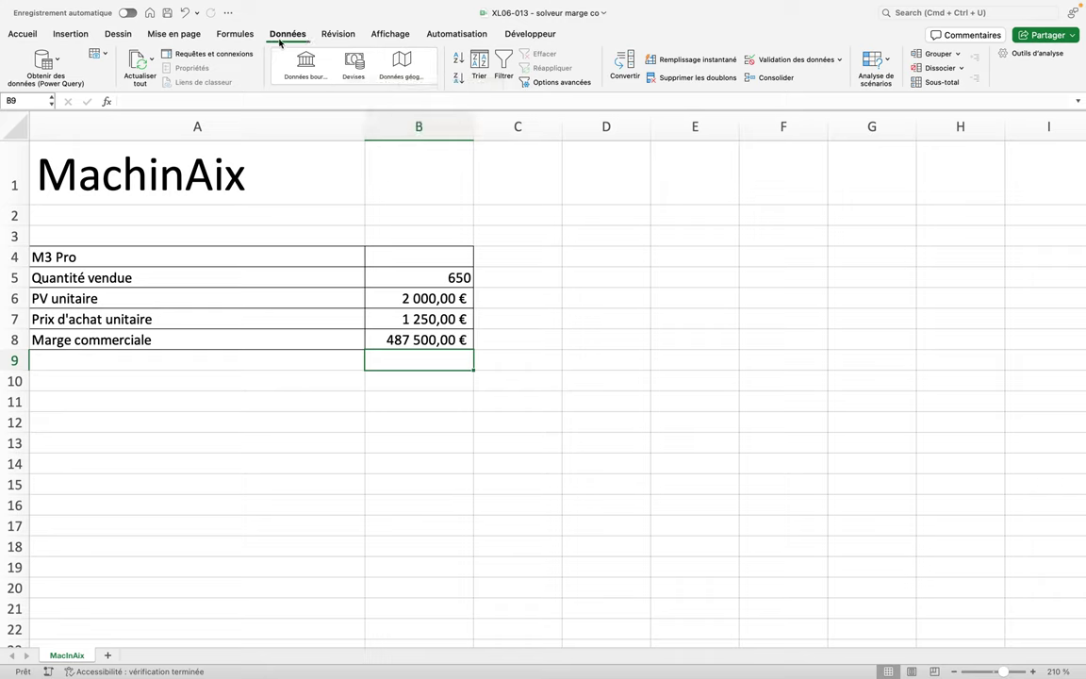
Enable the Solver Add-In in the add-ins list
left_click(1034, 53)
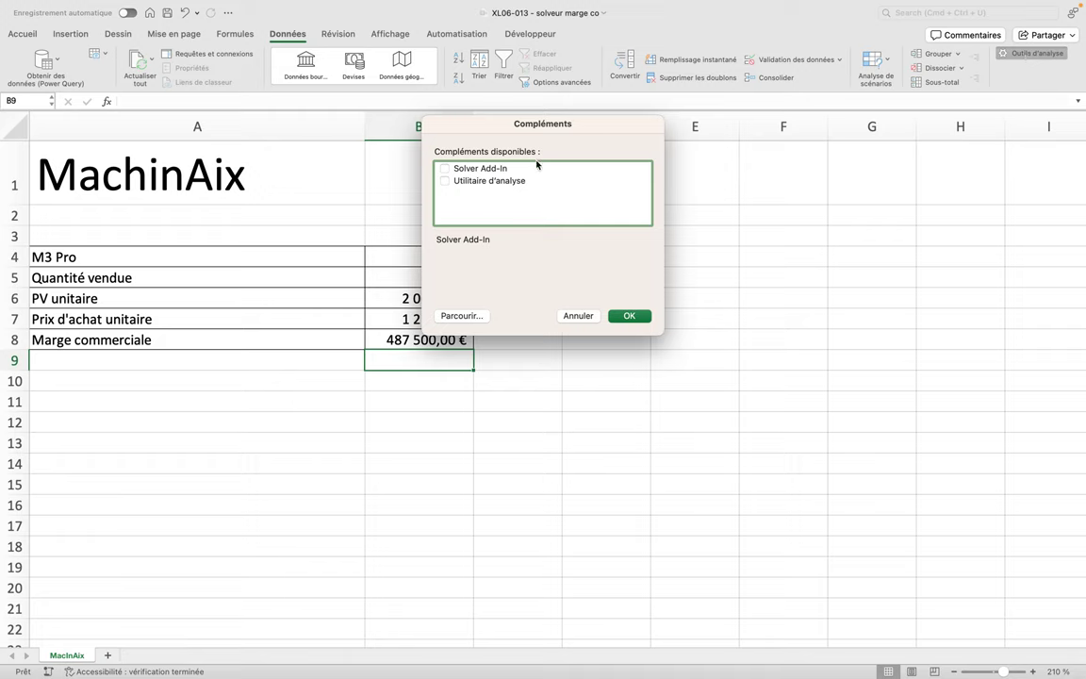
left_click(446, 169)
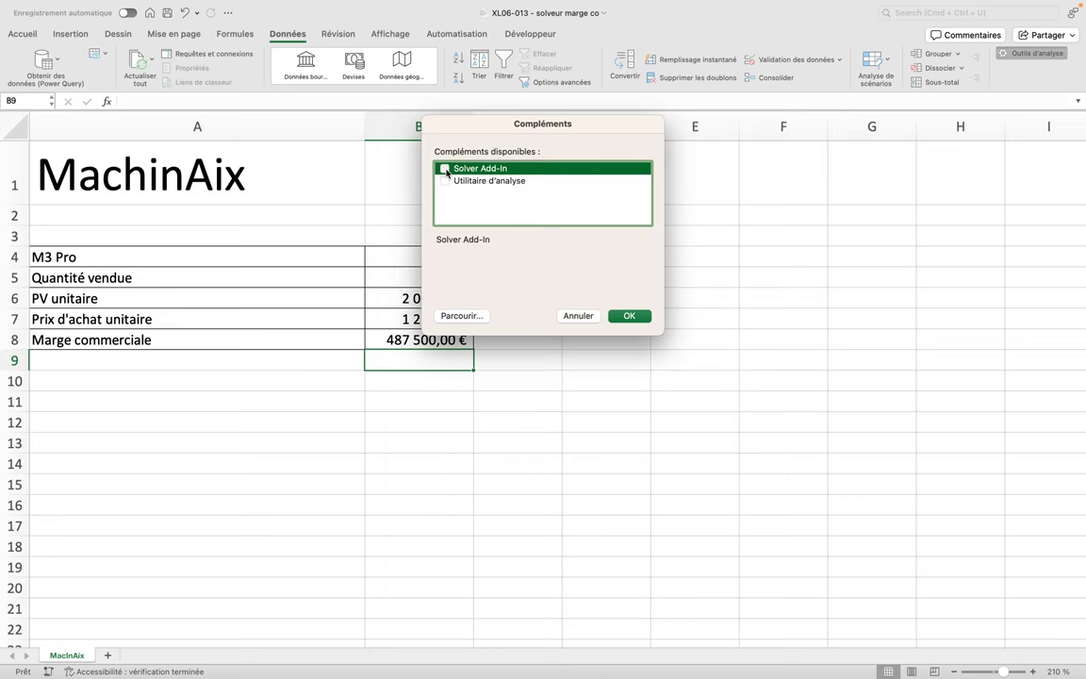
left_click(628, 315)
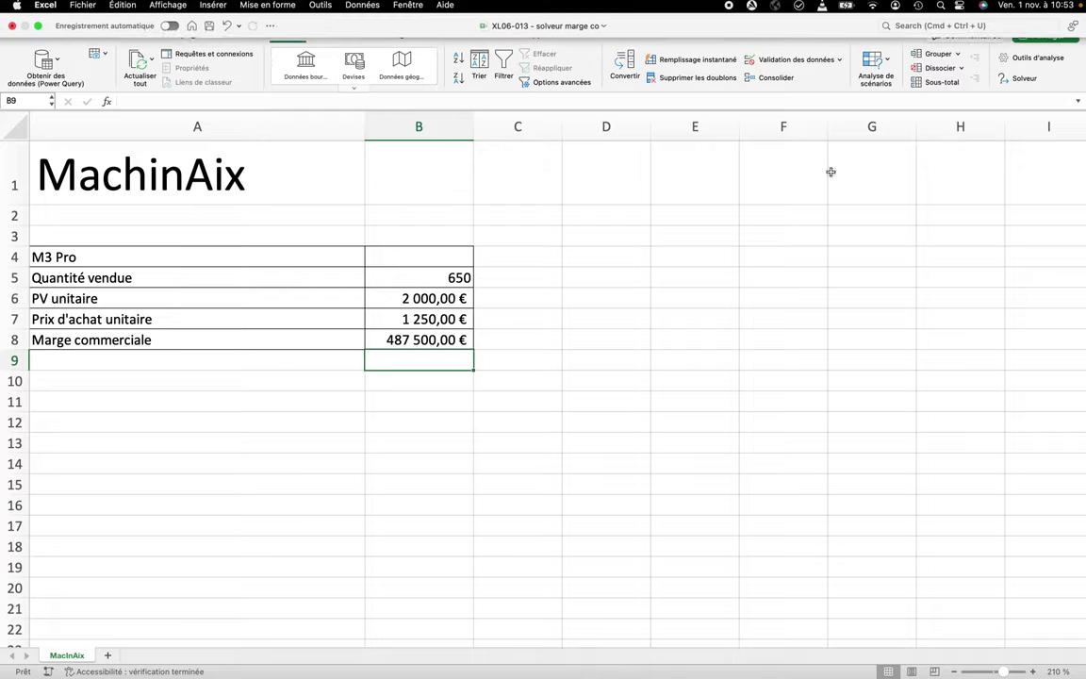
left_click(1023, 79)
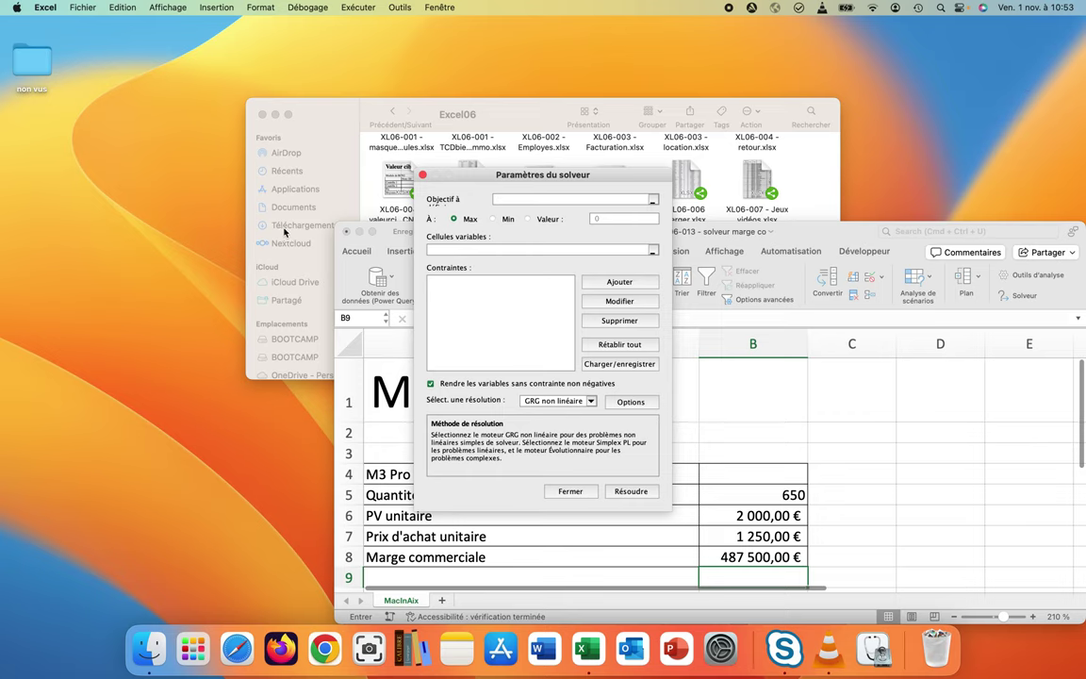
mouse_move(777, 235)
left_mouse_down()
mouse_move(507, 88)
mouse_move(507, 33)
left_mouse_up()
left_click_drag(586, 184, 770, 217)
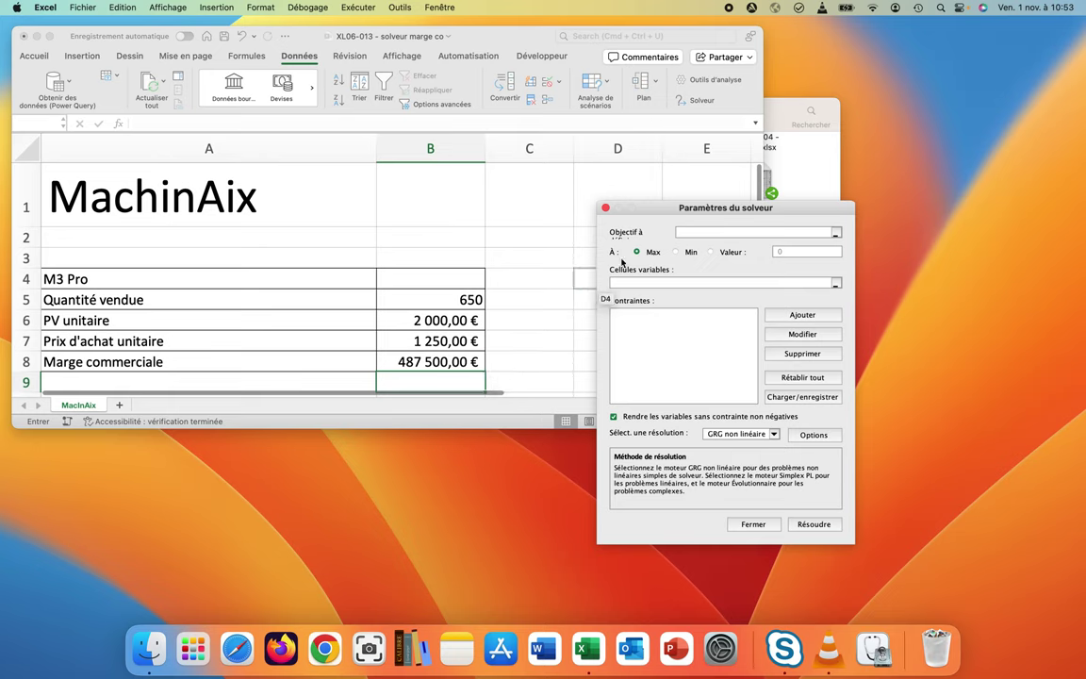
type("600")
type("000")
left_click(460, 361)
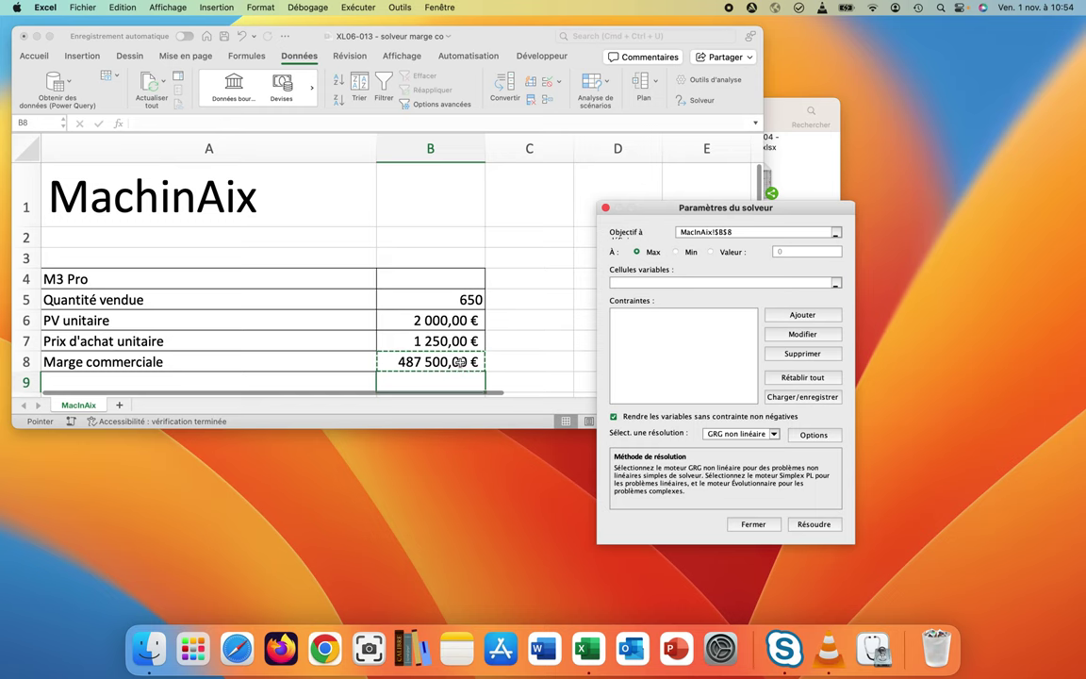
key("Escape")
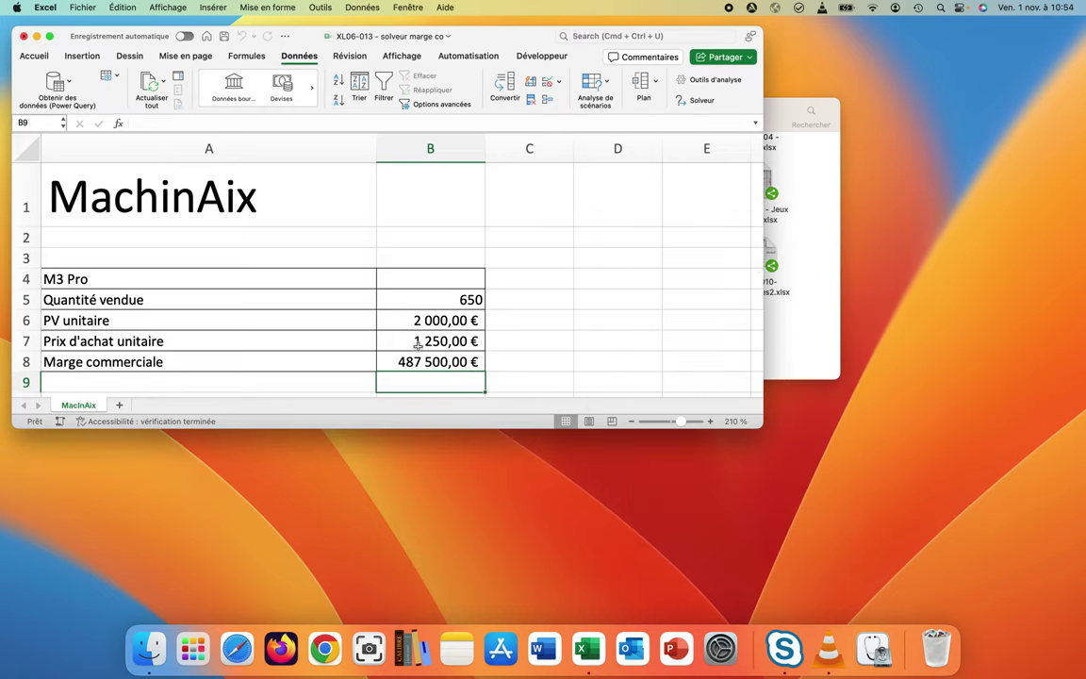
left_click(49, 37)
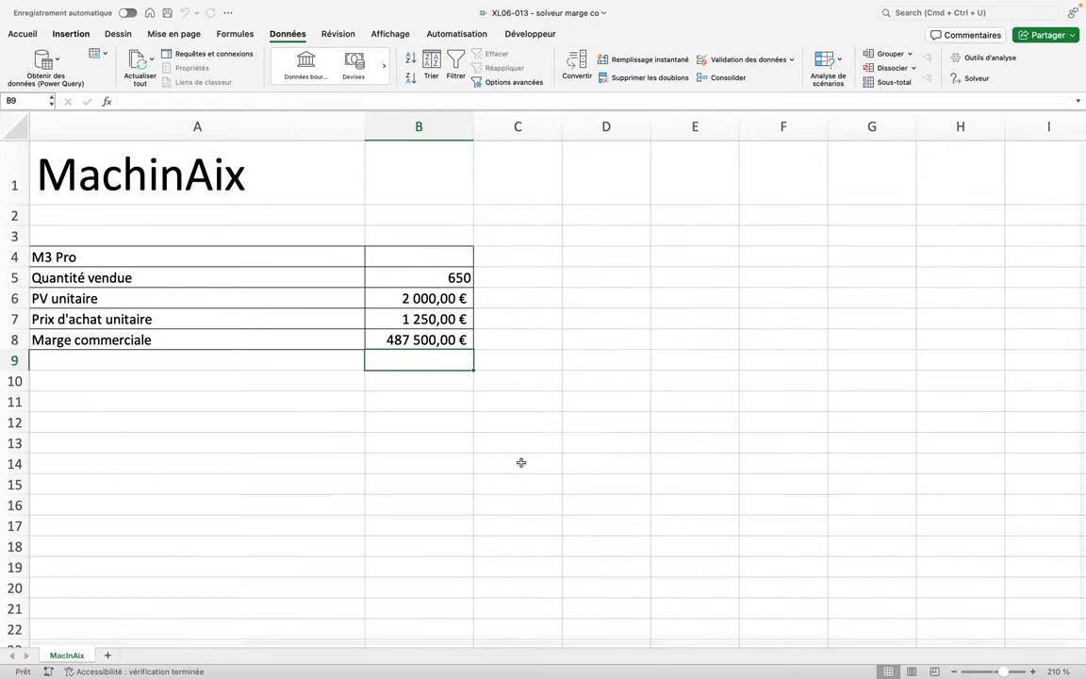
Open Solver with objective B8 set to reach the value 600000
left_click(410, 336)
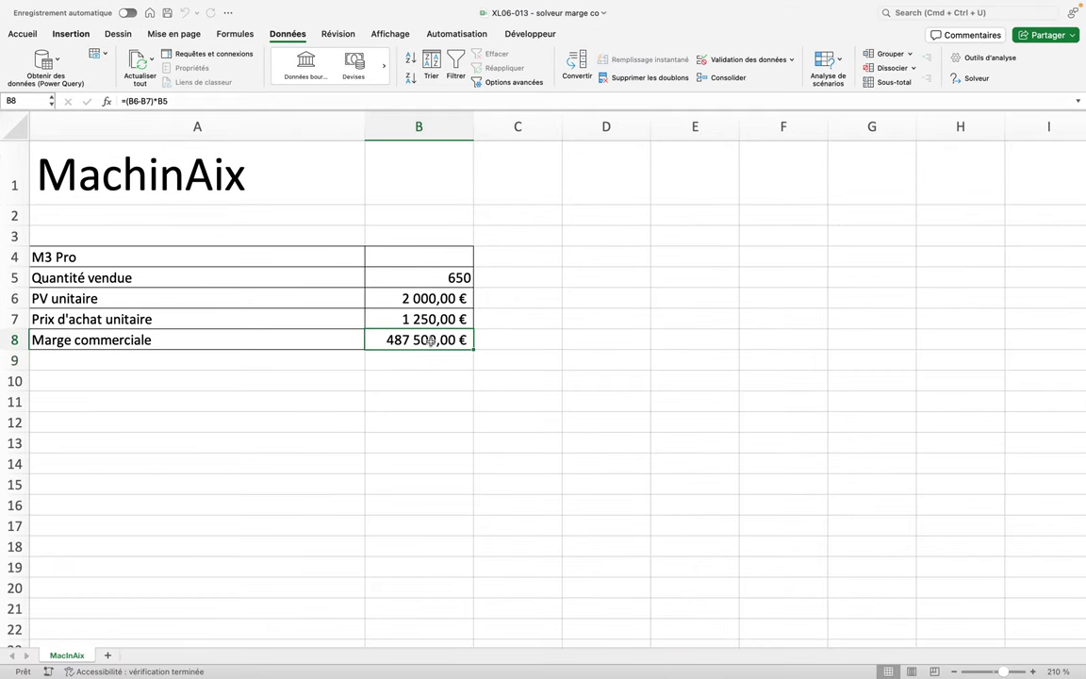
left_click(972, 80)
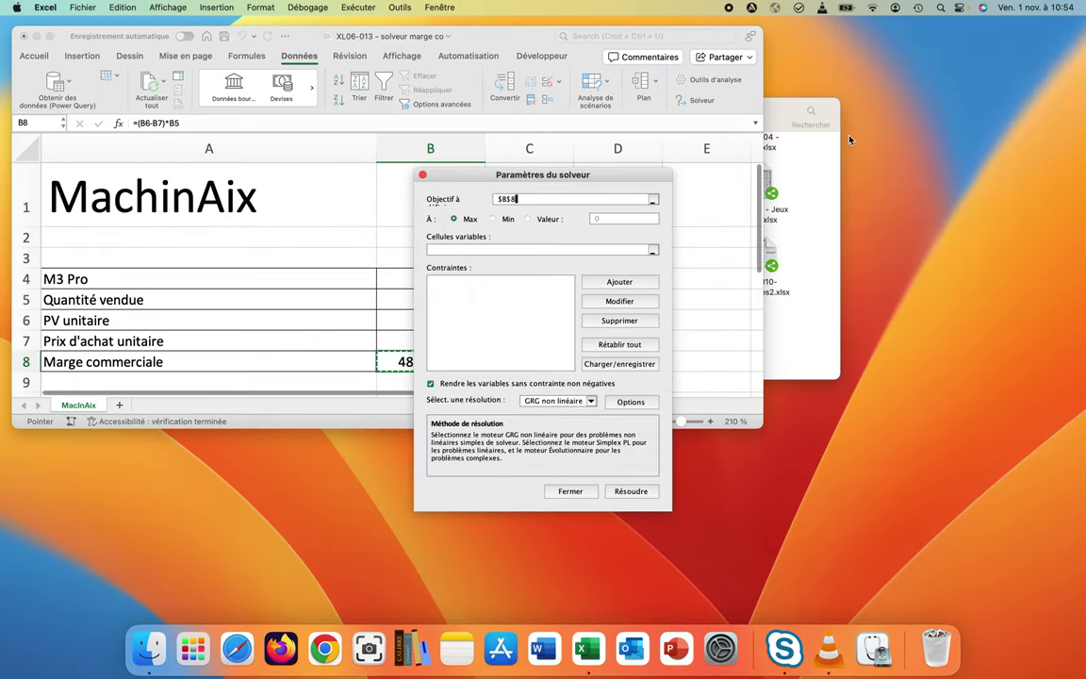
left_click(578, 176)
left_click_drag(578, 176, 785, 180)
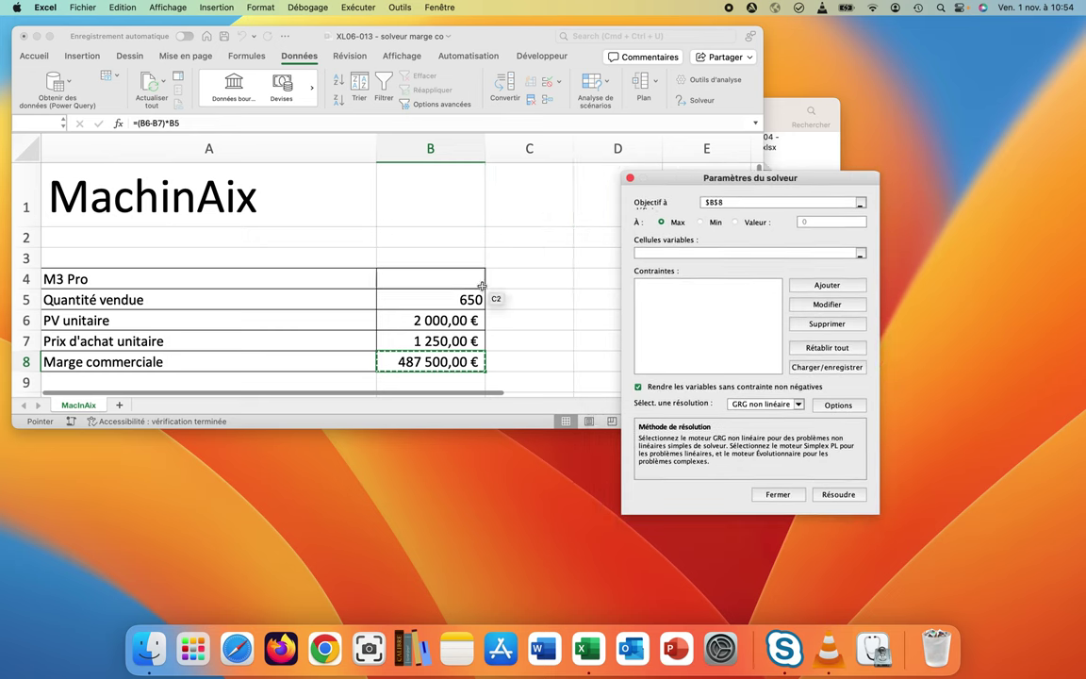
left_click(736, 223)
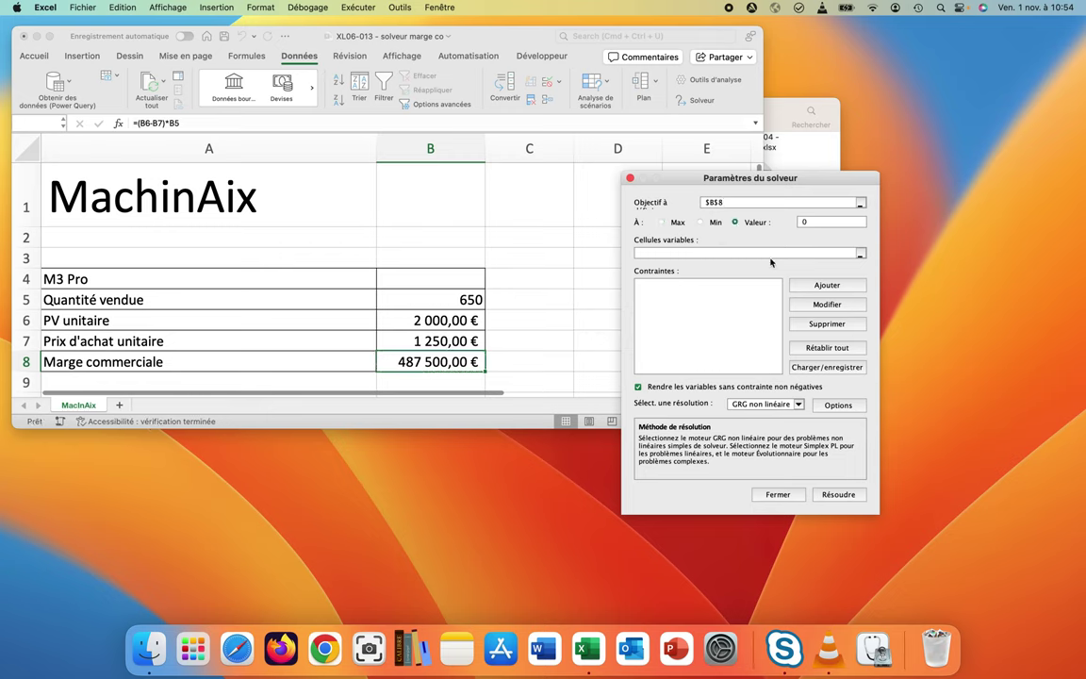
key("BackSpace")
type("600000")
Set Solver's variable cells to B5:B7 for quantity, price and cost
left_click(649, 255)
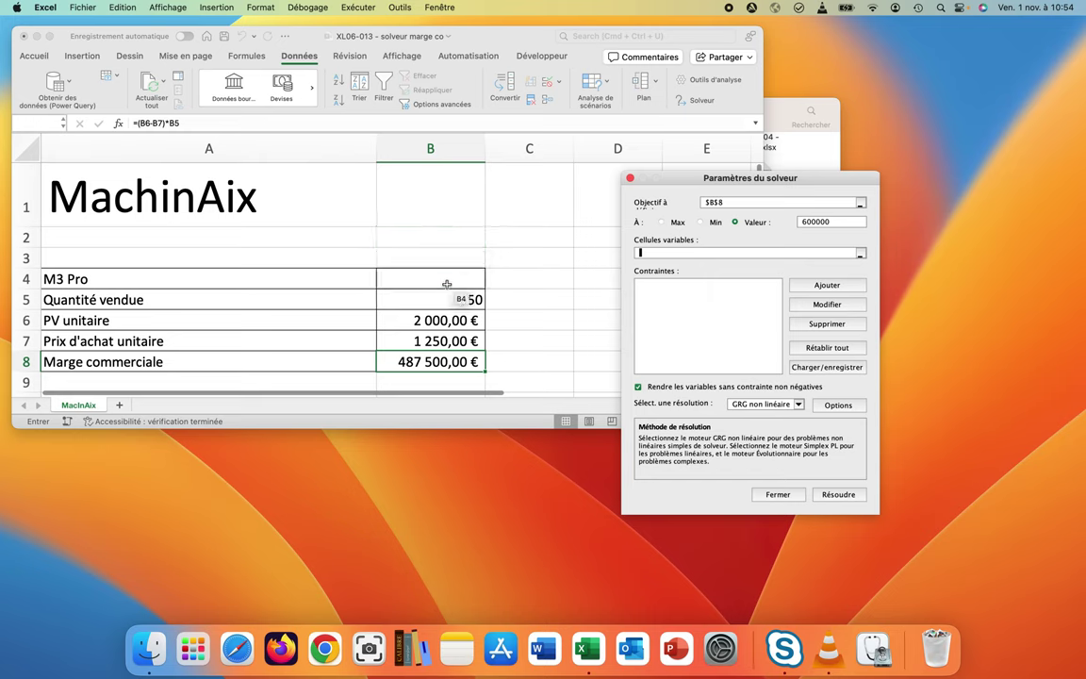
left_click_drag(444, 300, 445, 341)
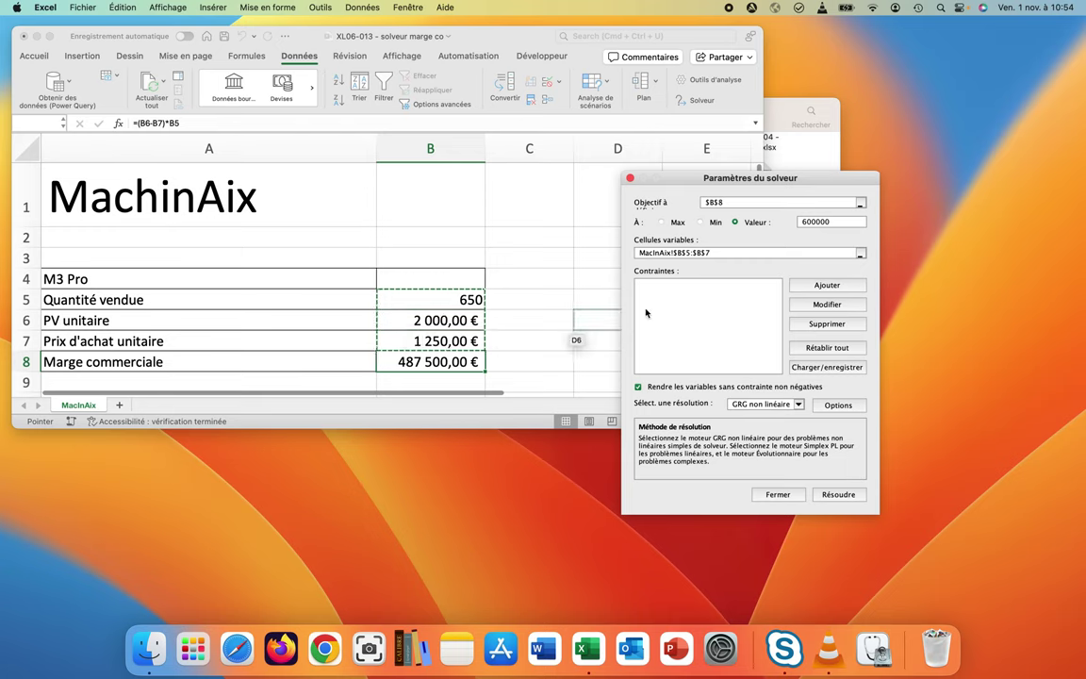
left_click(827, 284)
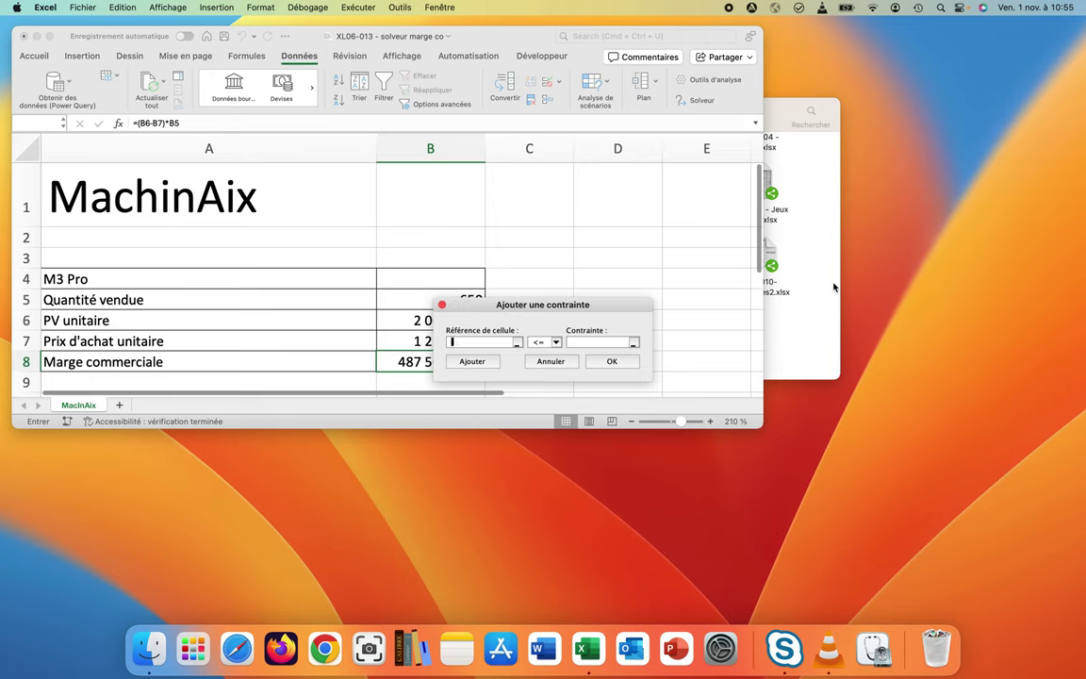
Add the Solver constraint B5 <= 700 on quantity sold
left_click(579, 306)
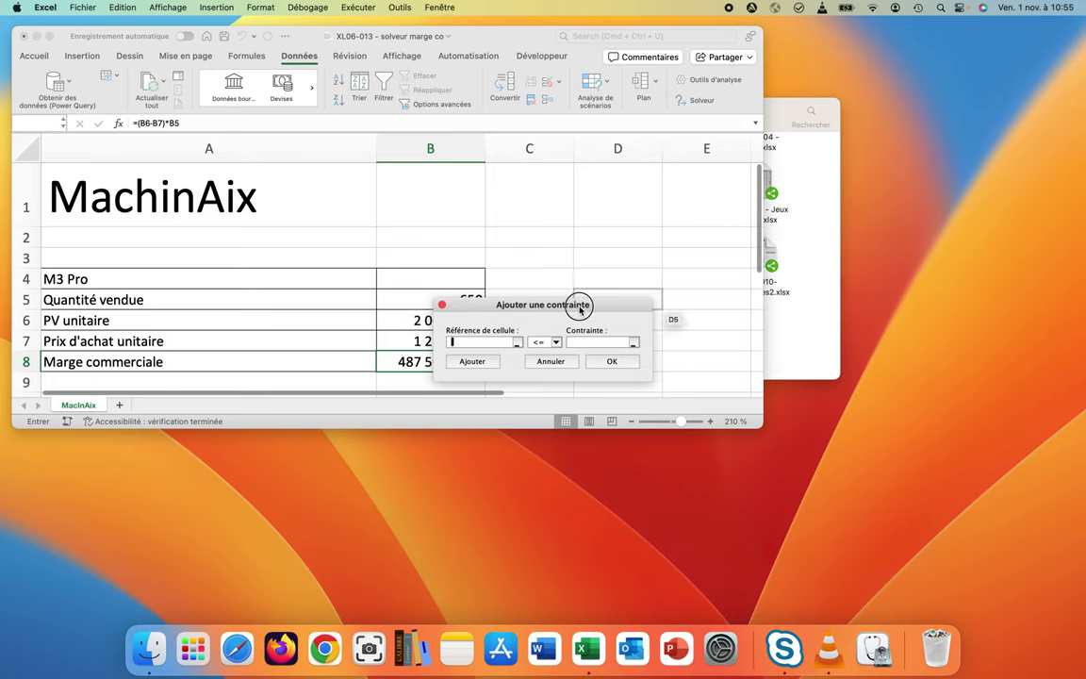
left_click_drag(579, 306, 663, 234)
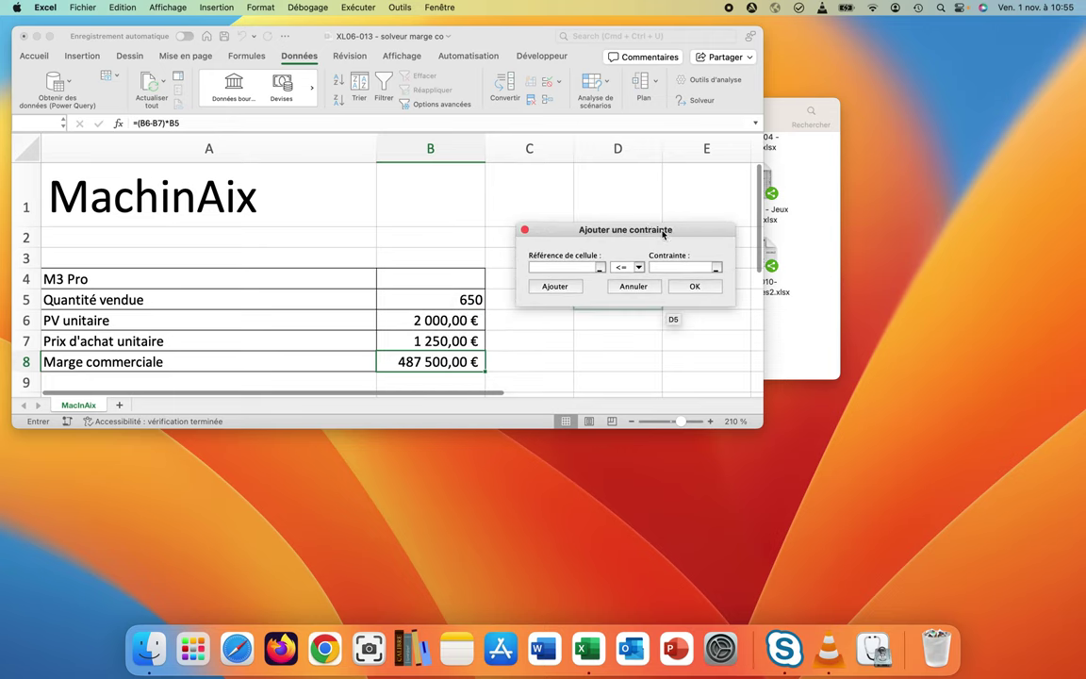
left_click(457, 298)
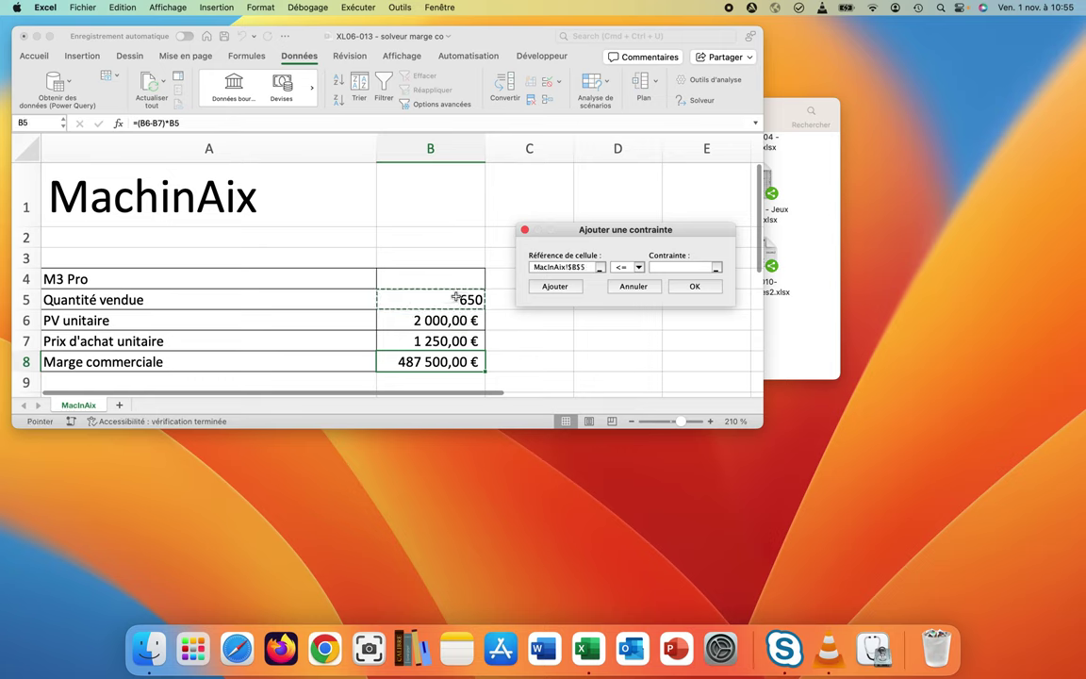
left_click(665, 268)
type("00")
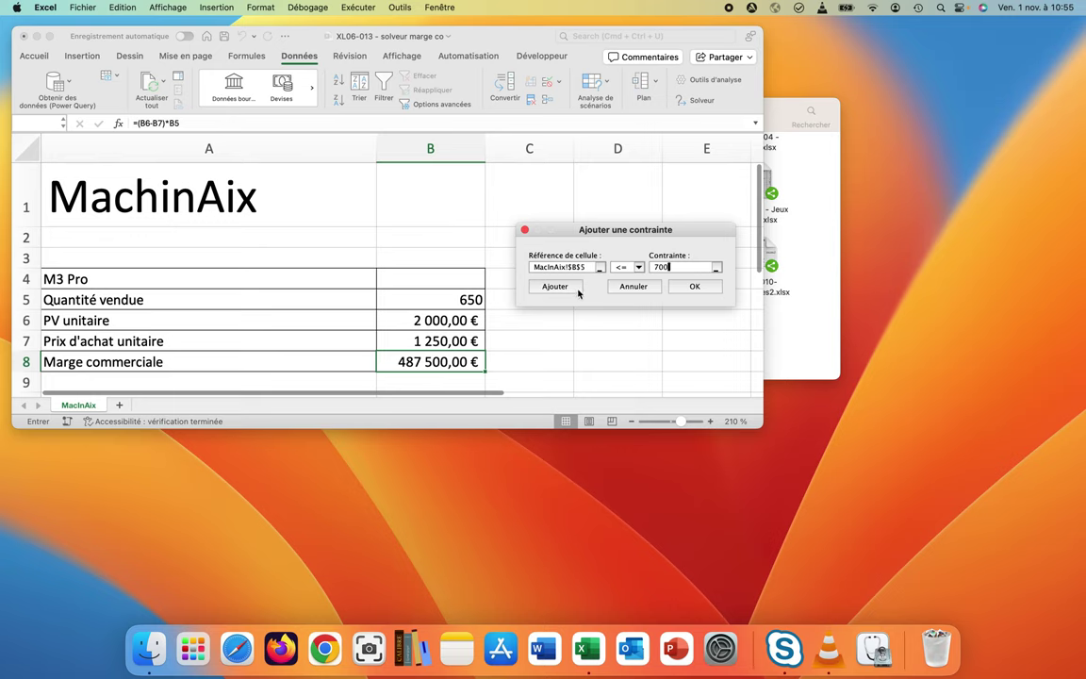
left_click(565, 288)
Add the Solver constraint B6 <= 2500 on the unit price
left_click(421, 321)
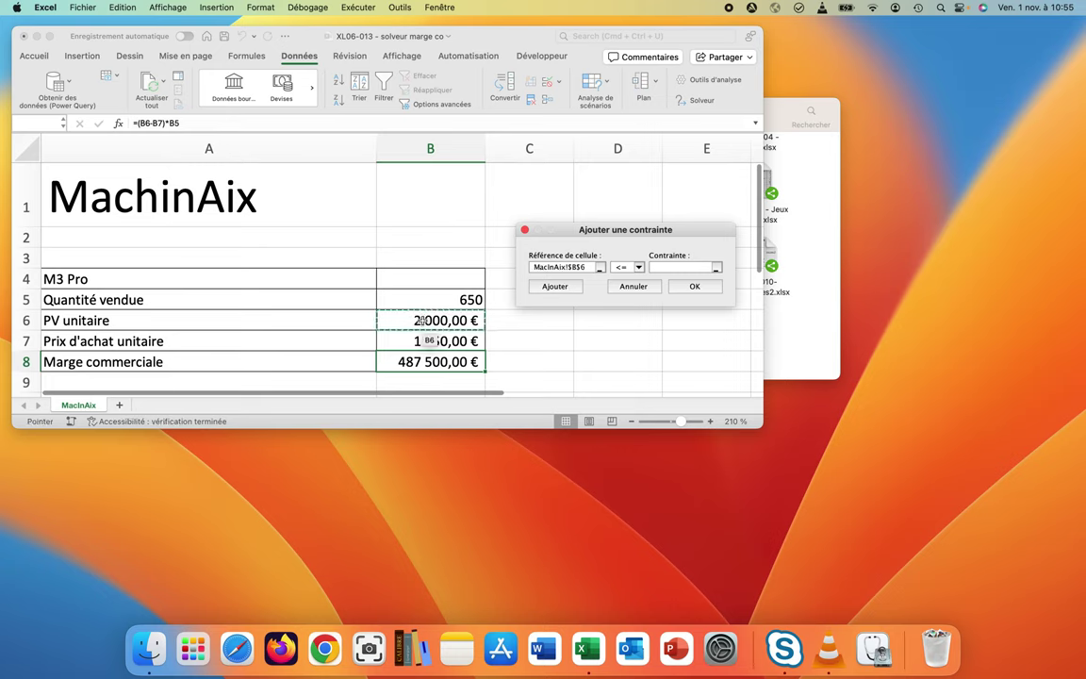
left_click(663, 266)
type("2500")
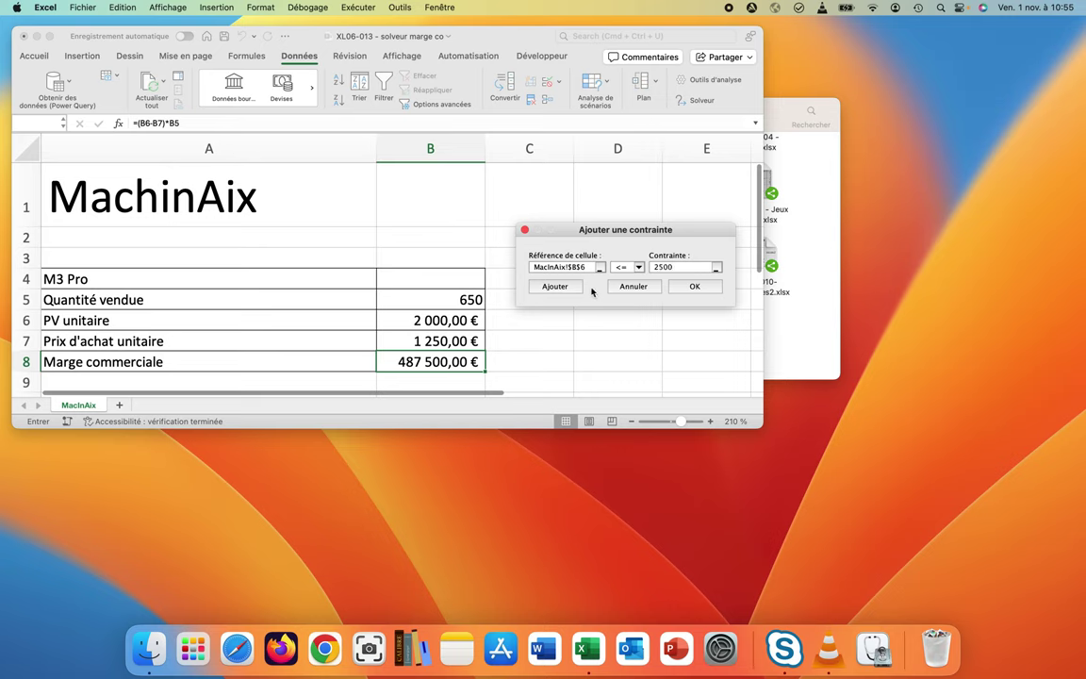
left_click(568, 287)
Add the Solver constraint B7 >= 1000 on the purchase cost
left_click(404, 342)
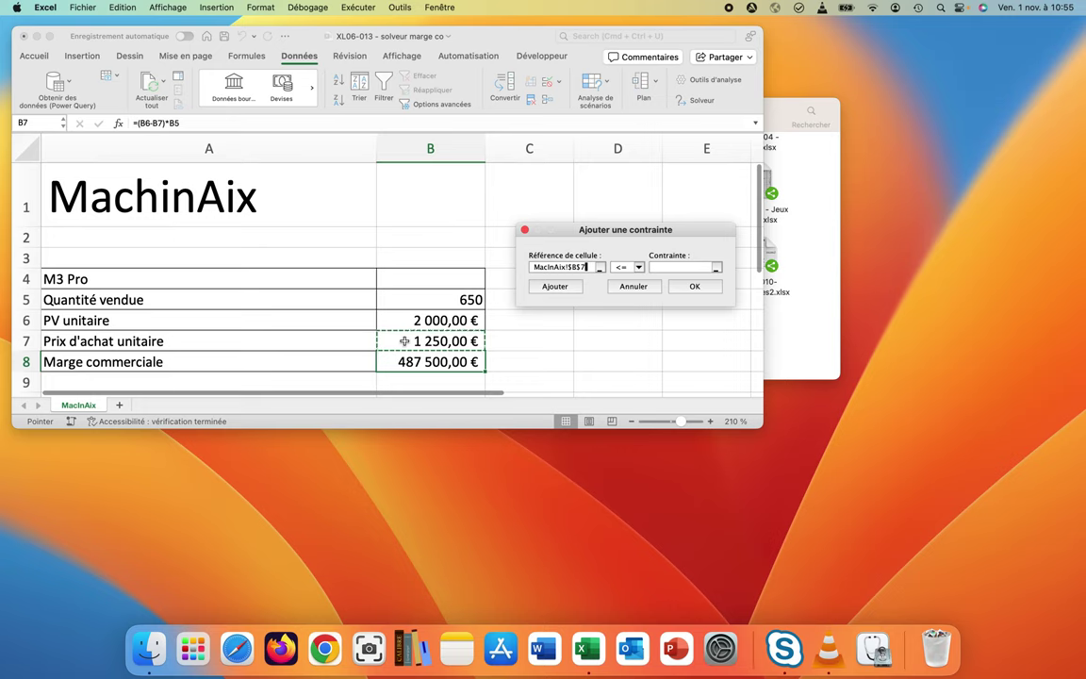
left_click(638, 268)
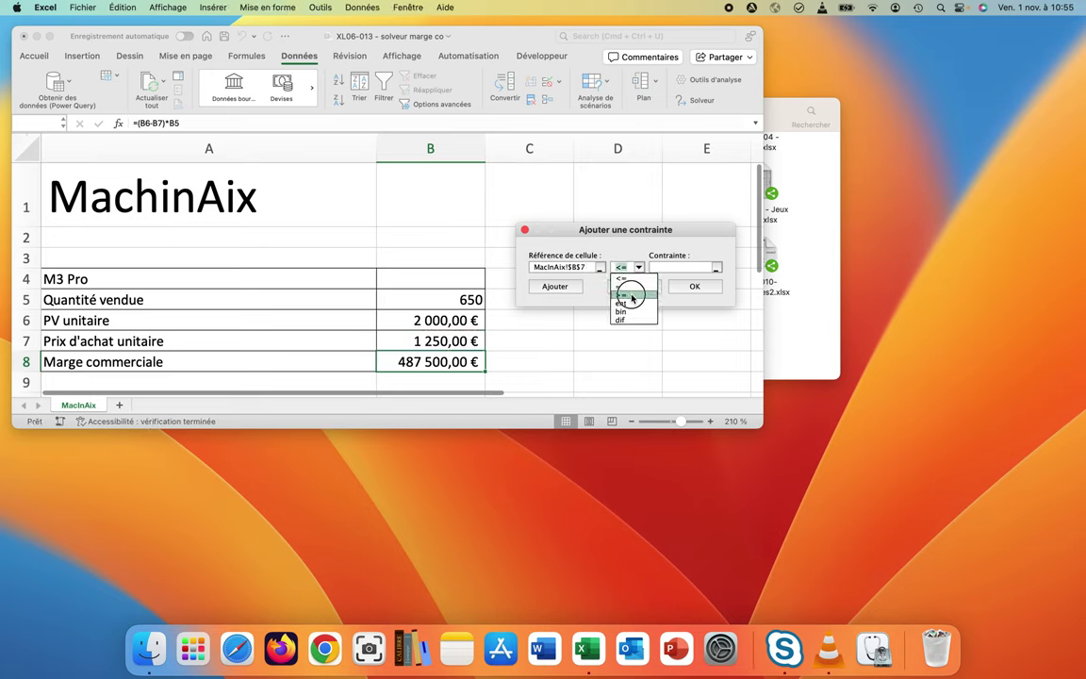
left_click(630, 296)
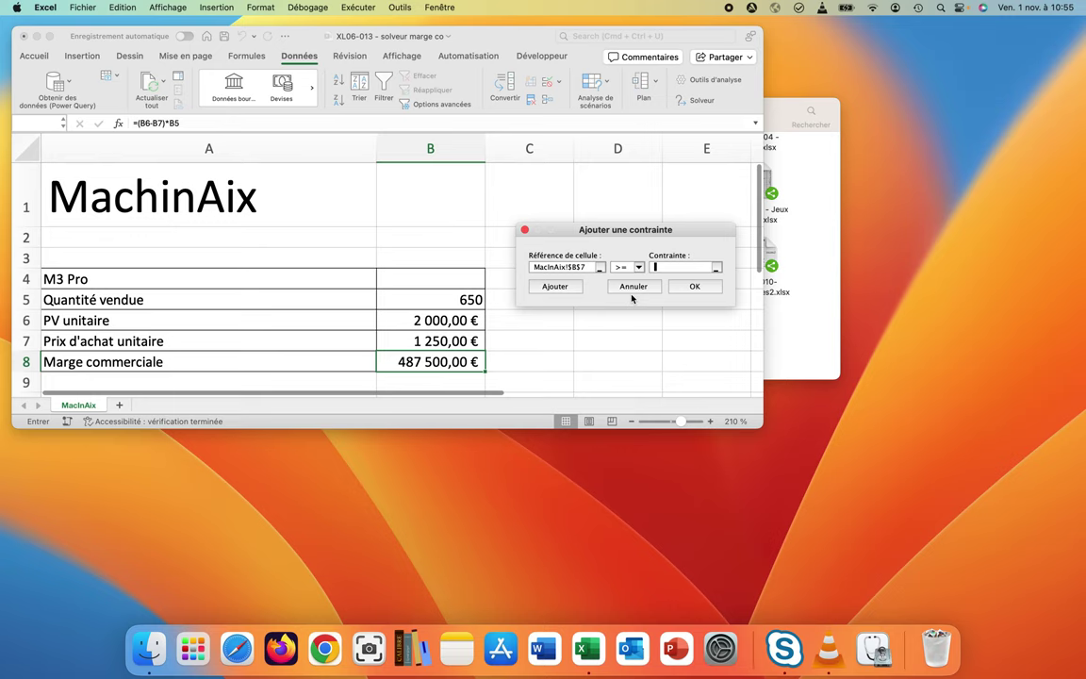
key("Tab")
left_click(556, 286)
Require B5 to be an integer, completing the constraint list
left_click(406, 304)
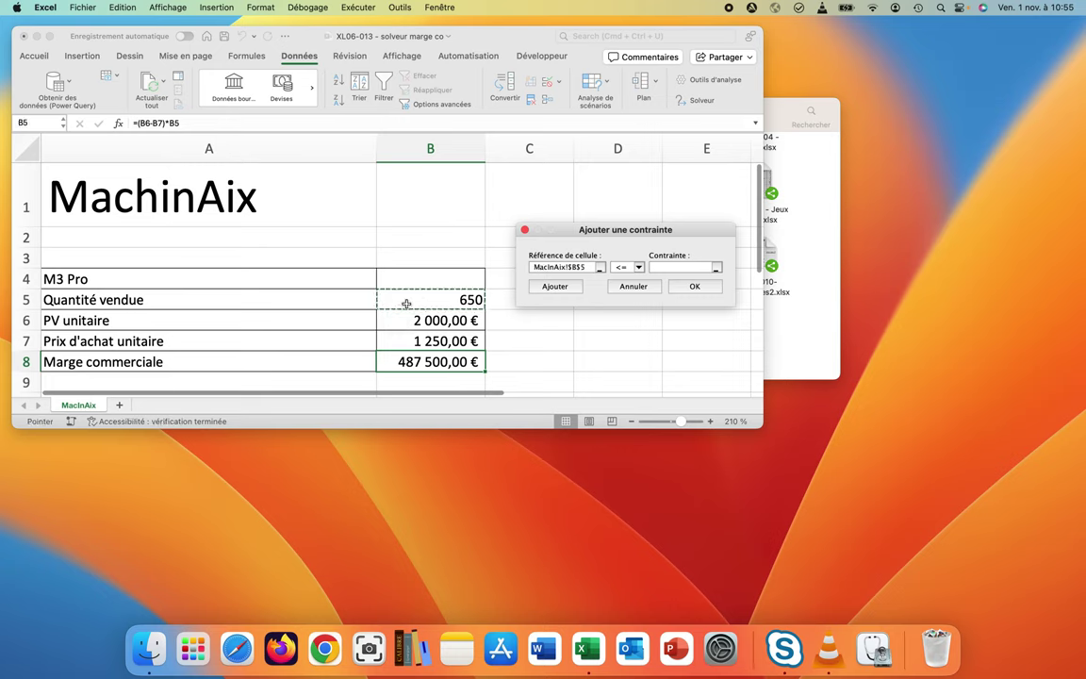
left_click(638, 267)
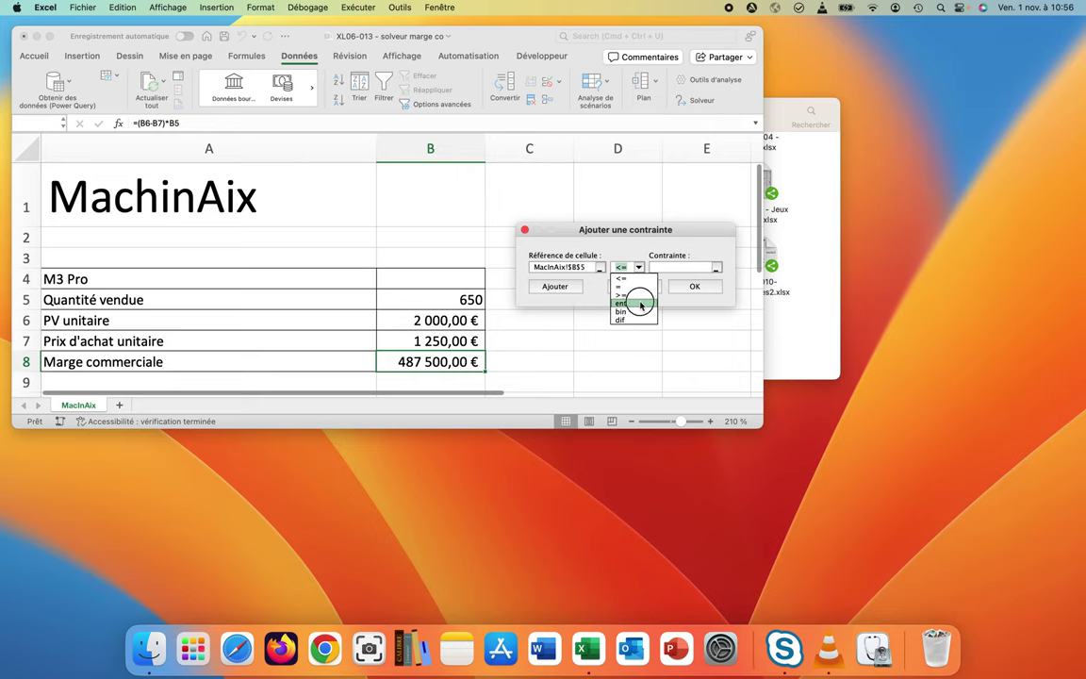
left_click(640, 304)
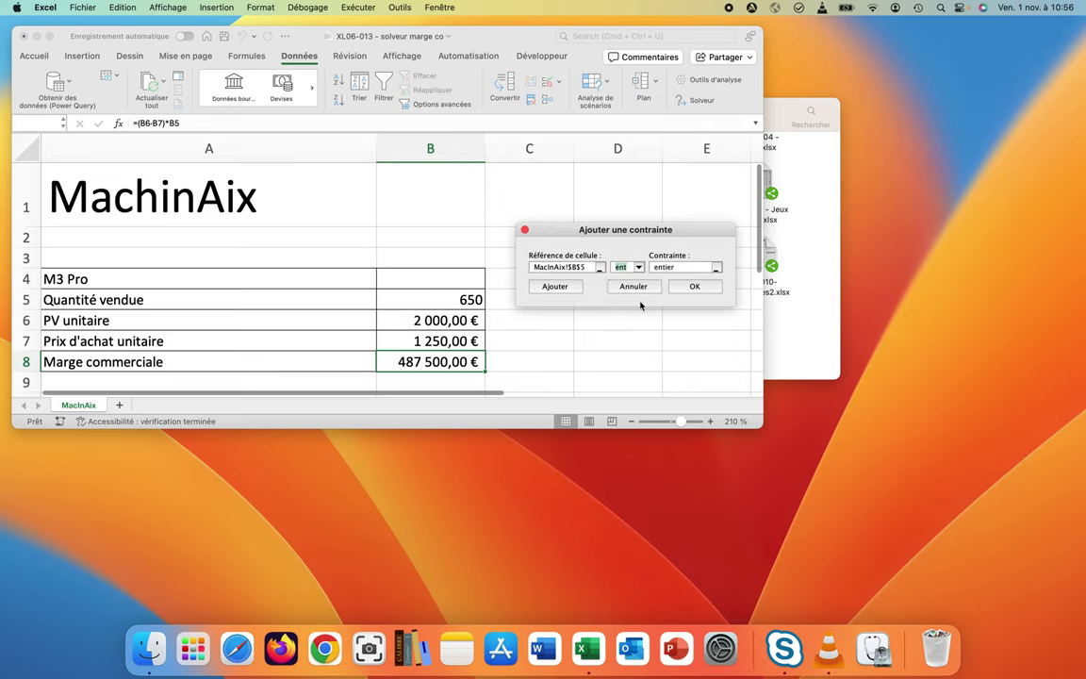
left_click(698, 288)
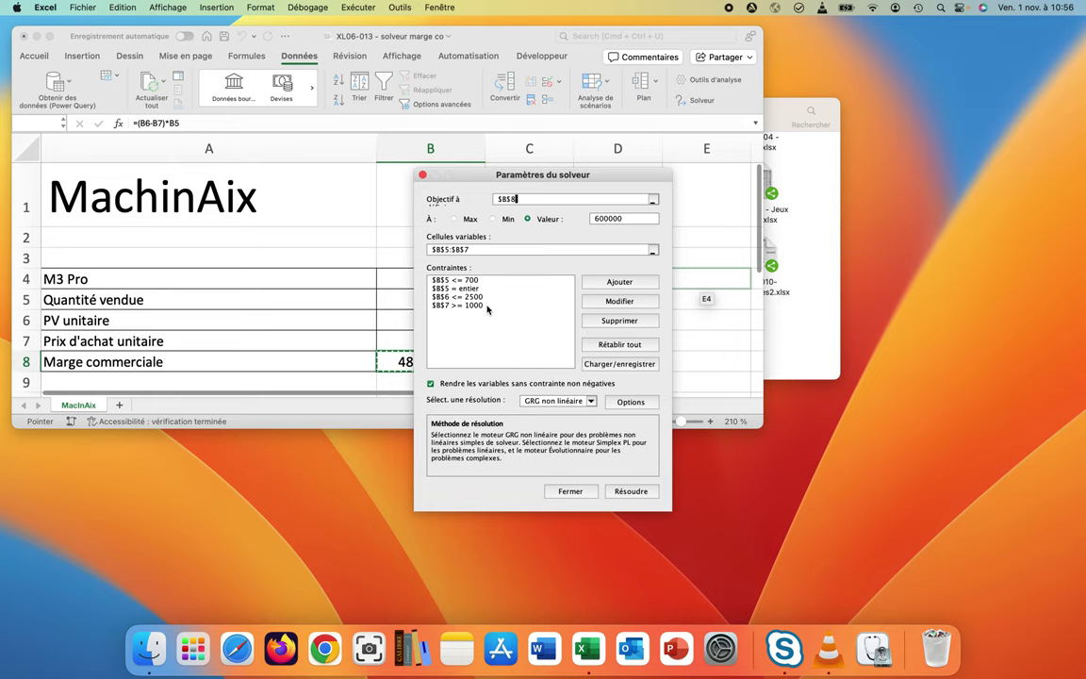
Solve for a 600 000 € margin: 664 units, 2 110,44 € price, 1 206,83 € cost
left_click(630, 494)
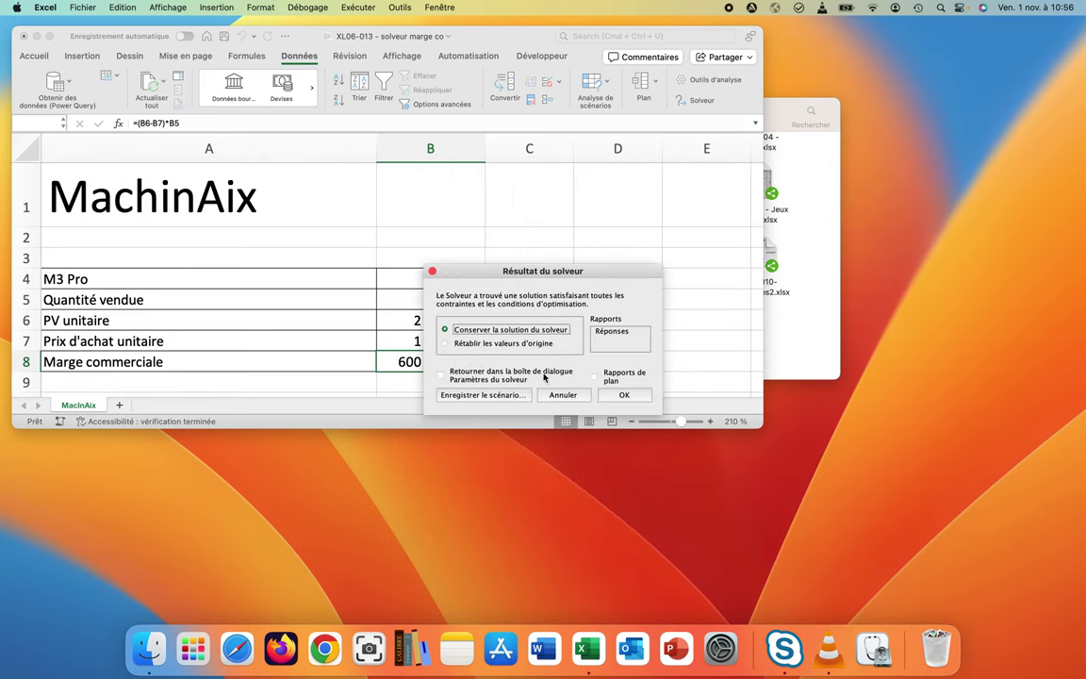
left_click_drag(503, 270, 620, 241)
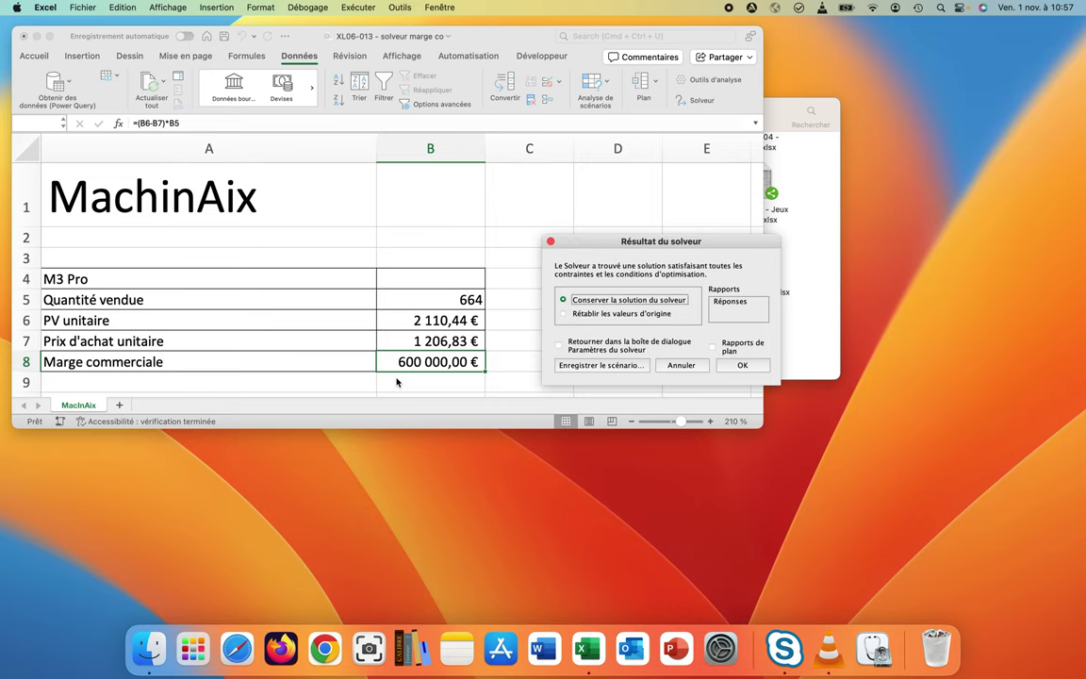
left_click(580, 317)
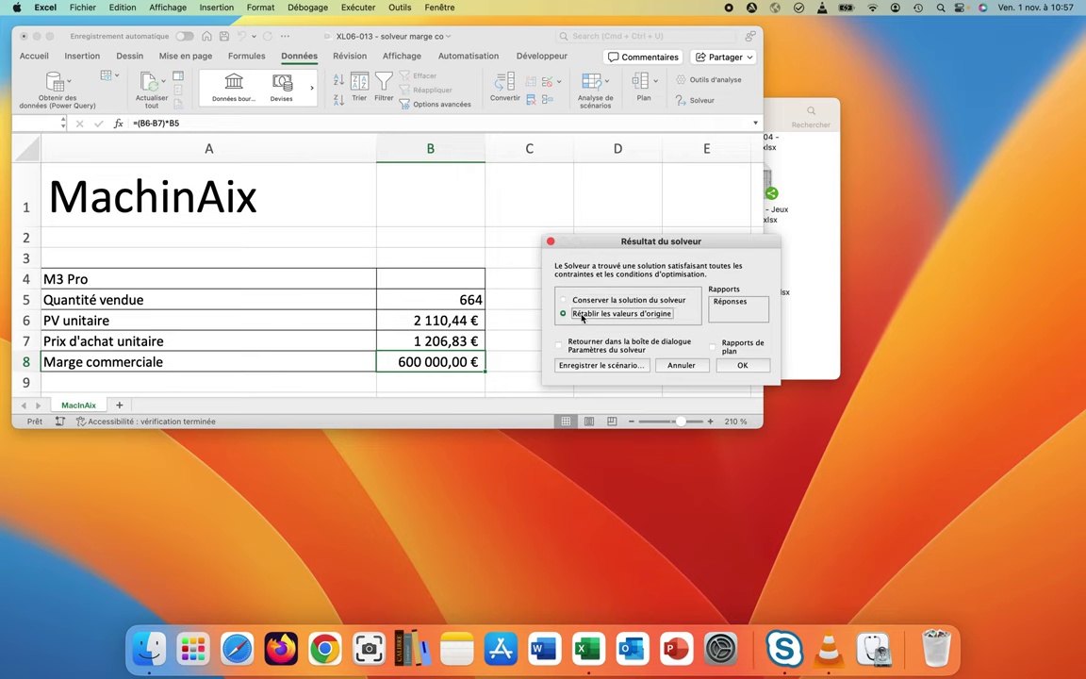
Restore the original values (650 units, 487 500,00 € margin) and reopen Solver's parameters
left_click(726, 366)
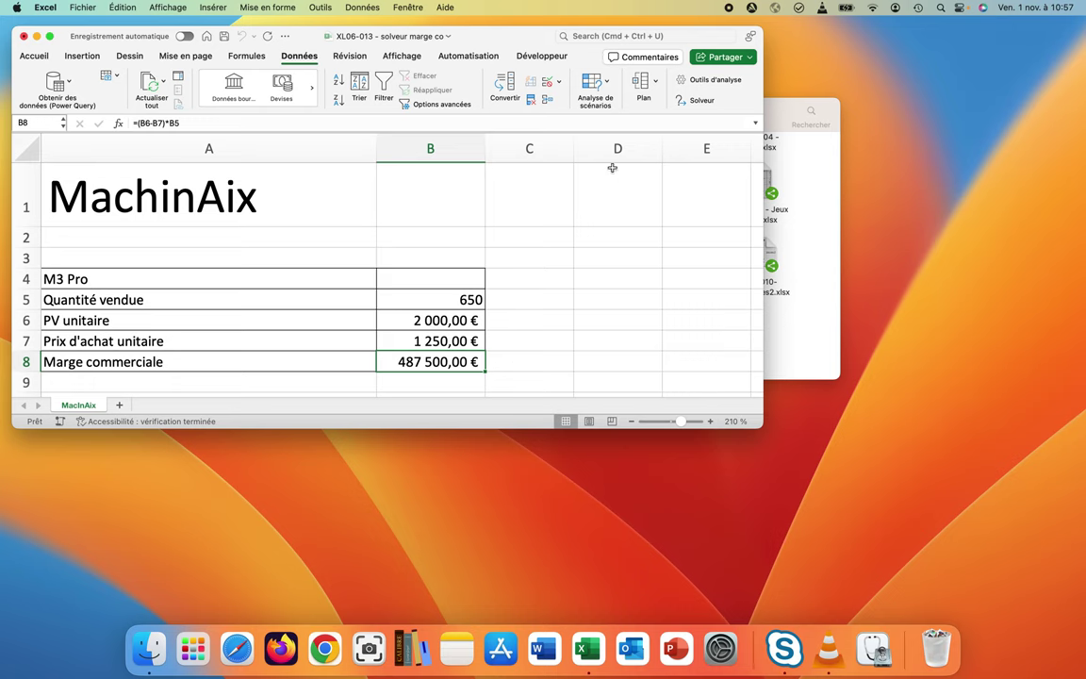
left_click(696, 102)
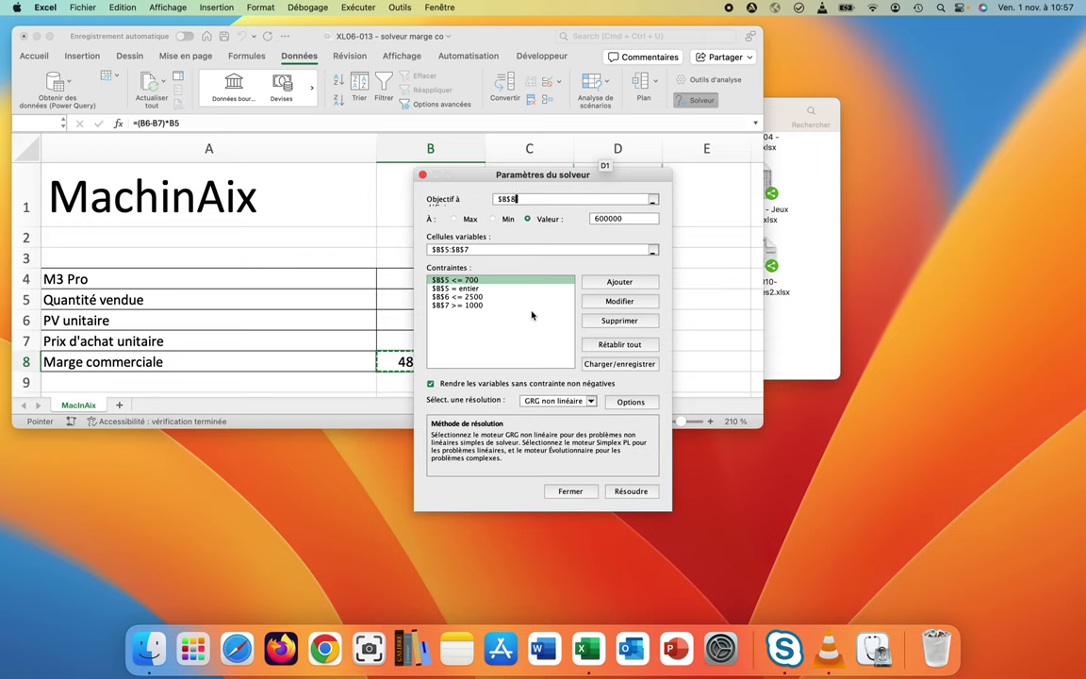
Solve twice and keep the result: quantity 664, price 2 110,44 €, cost 1 206,83 €, margin 600 000,00 €
left_click(630, 493)
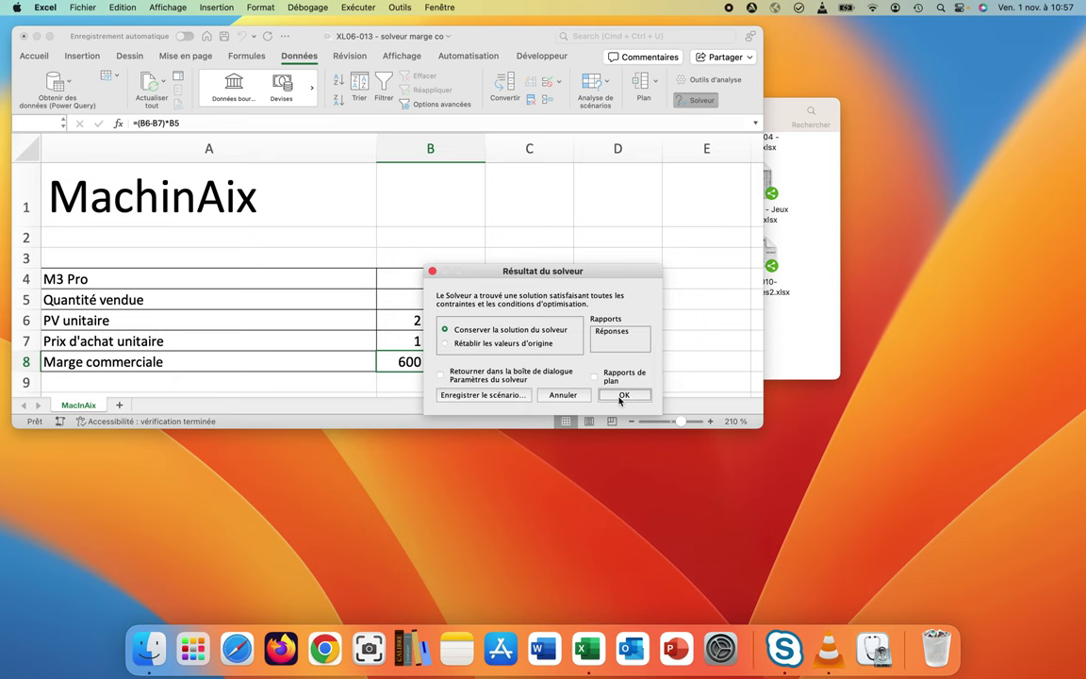
left_click(622, 395)
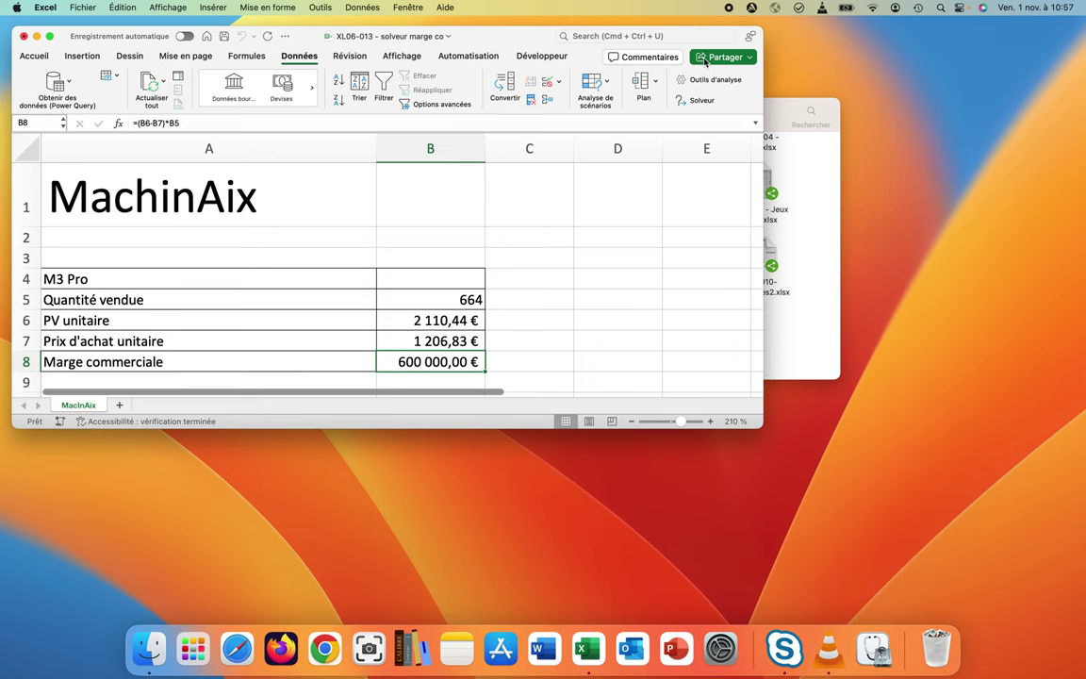
left_click(698, 100)
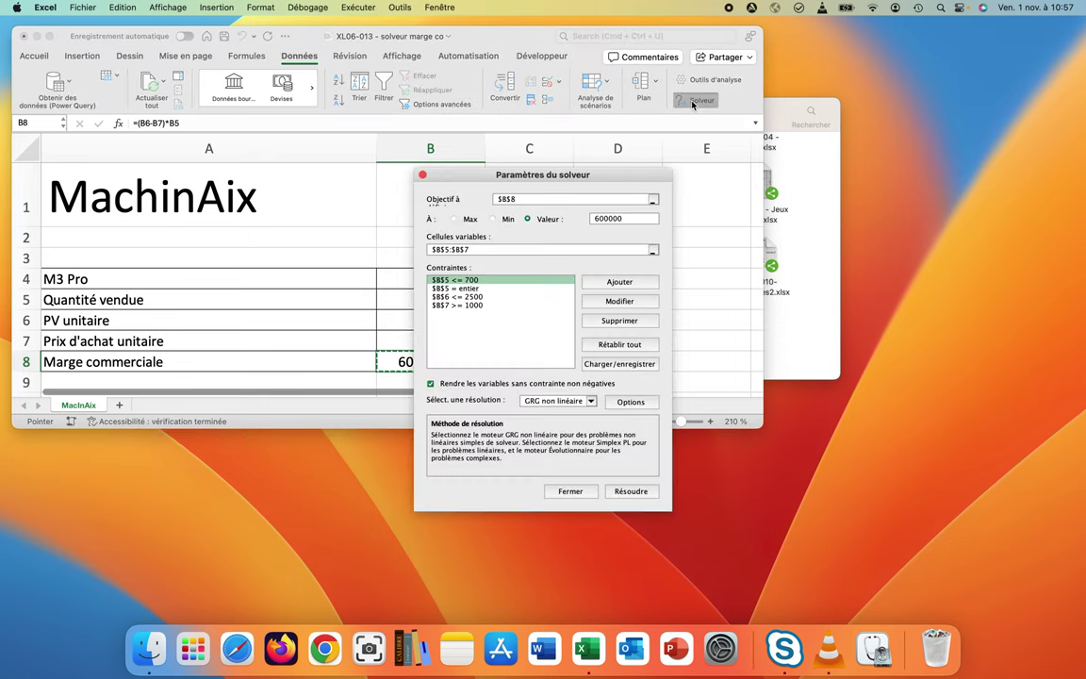
left_click(628, 492)
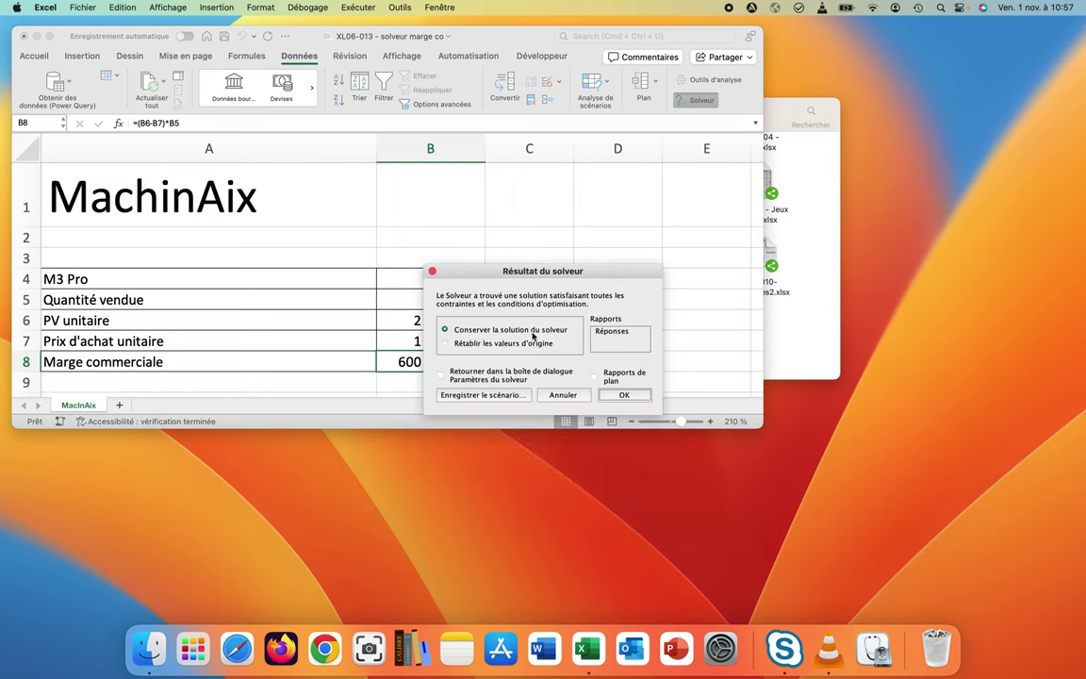
left_click(626, 396)
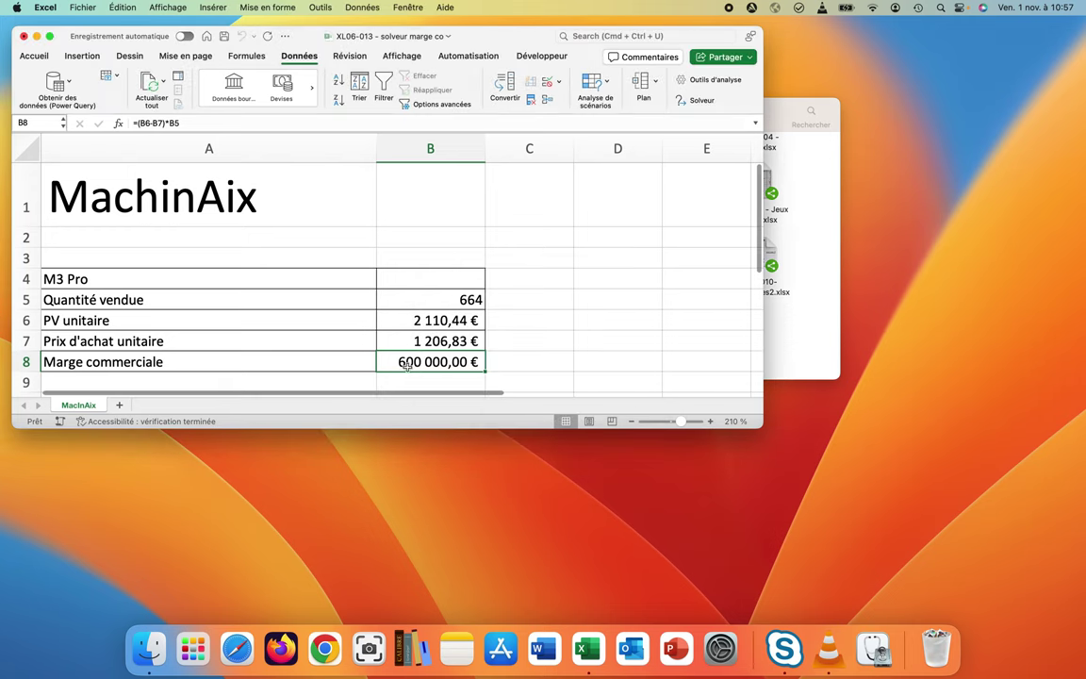